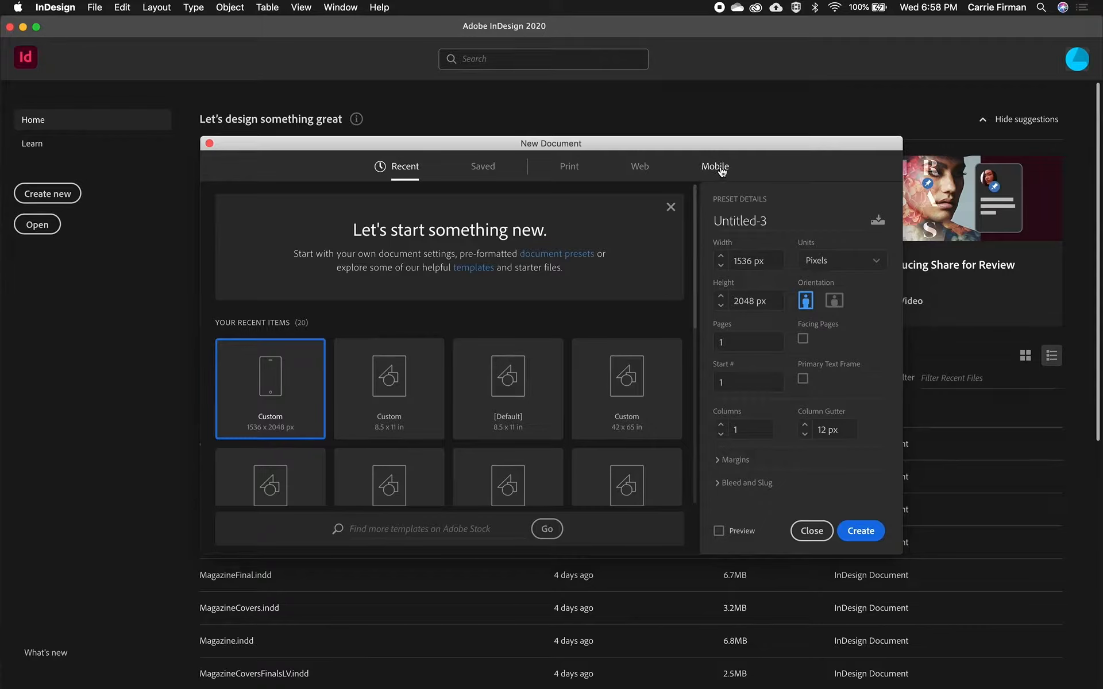
- Create a portrait document from the mobile iPad Retina preset with Primary Text Frame turned off
{"action": "left_click", "coordinate": [448, 336]}
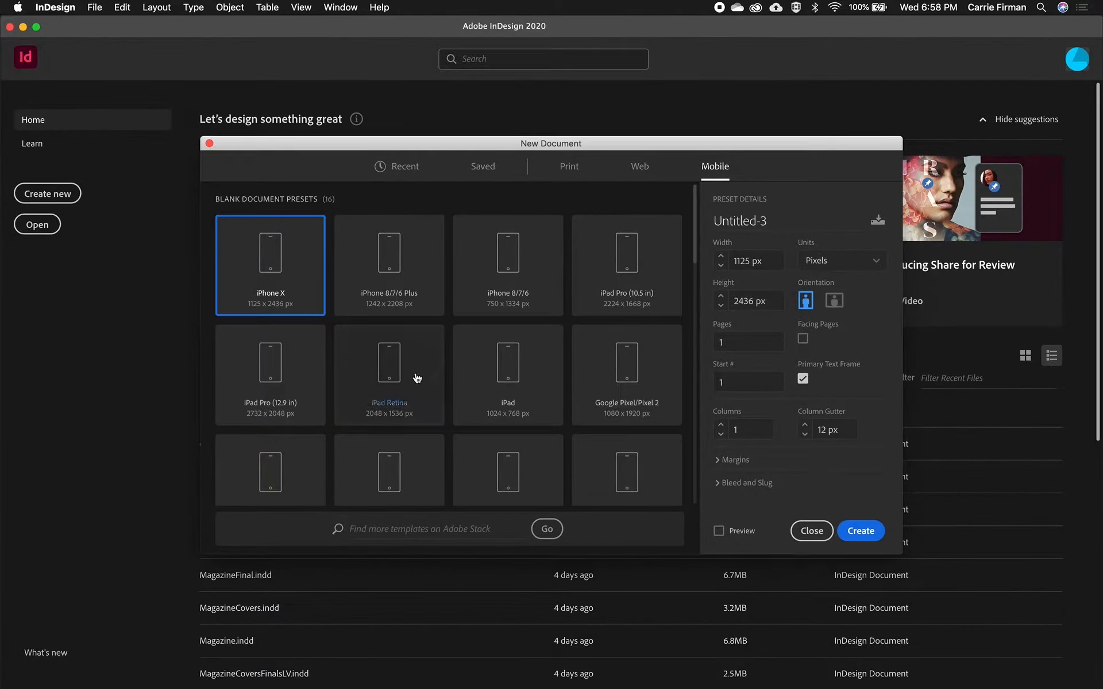
{"action": "left_click", "coordinate": [411, 356]}
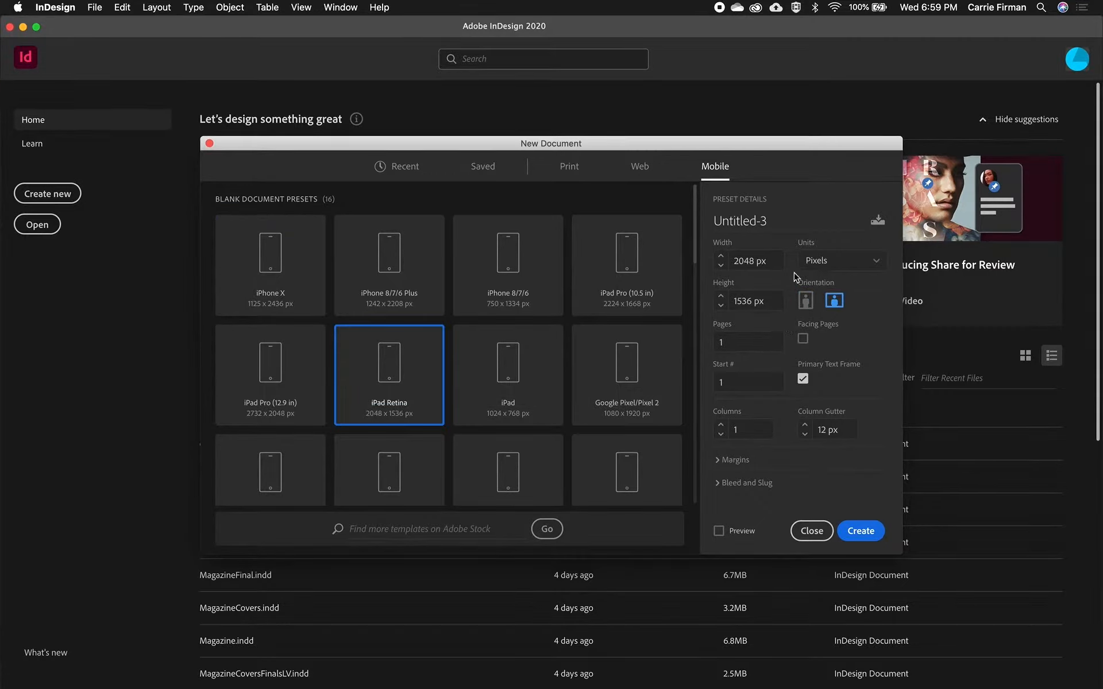
{"action": "left_click", "coordinate": [806, 303]}
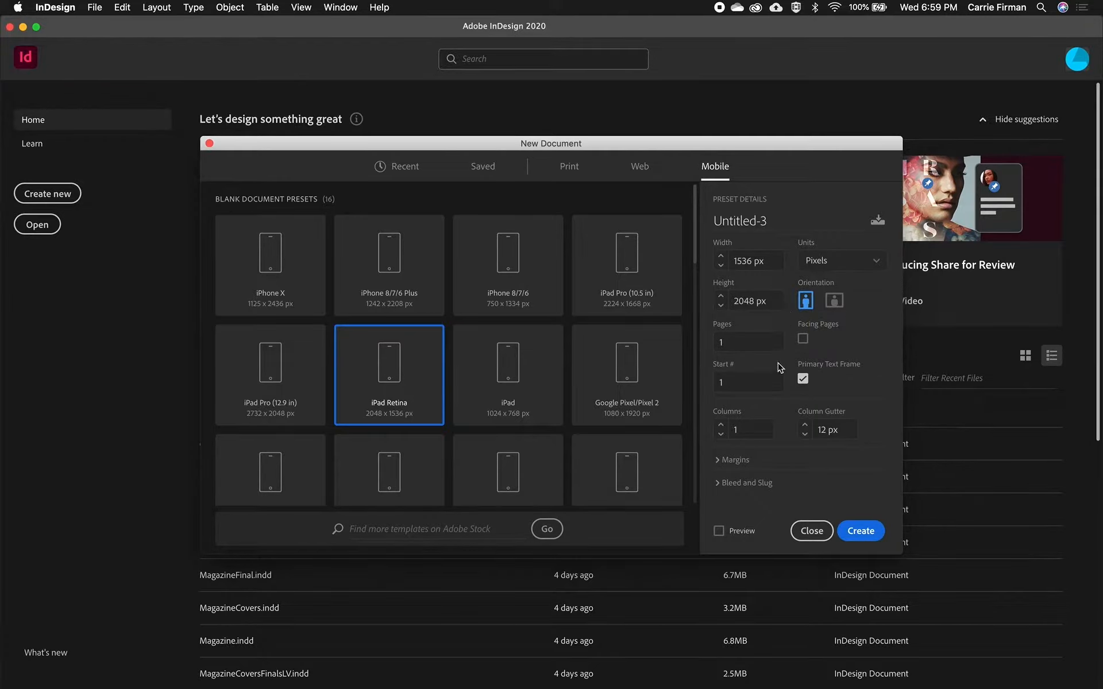
{"action": "left_click", "coordinate": [803, 381]}
{"action": "left_click", "coordinate": [721, 460]}
{"action": "scroll", "coordinate": [721, 463], "scroll_direction": "down", "scroll_amount": 2}
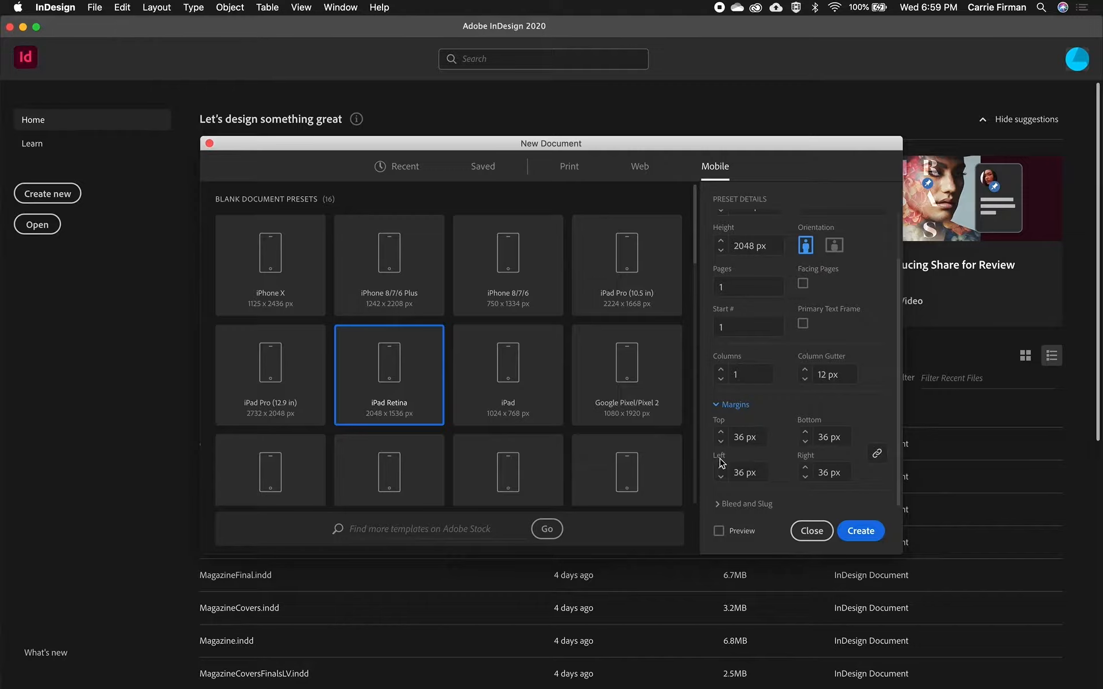
{"action": "left_click", "coordinate": [870, 532]}
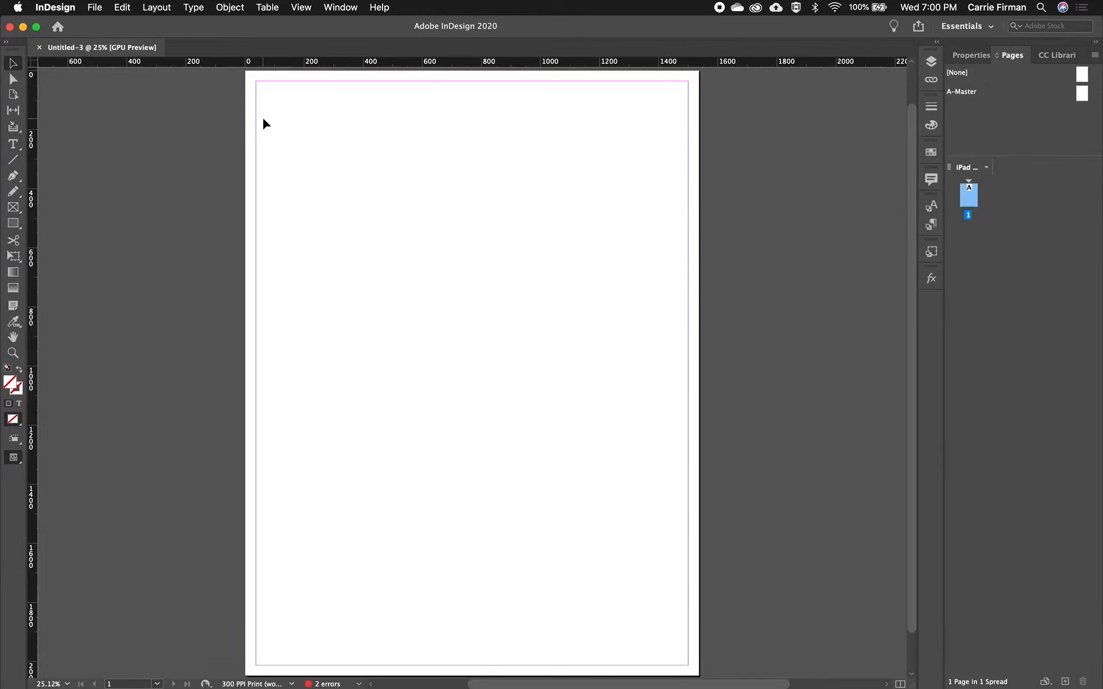
- Create the alternate layout iPad Retina H from iPad Retina V with the Liquid Page Rule set to Off
{"action": "left_click", "coordinate": [156, 6]}
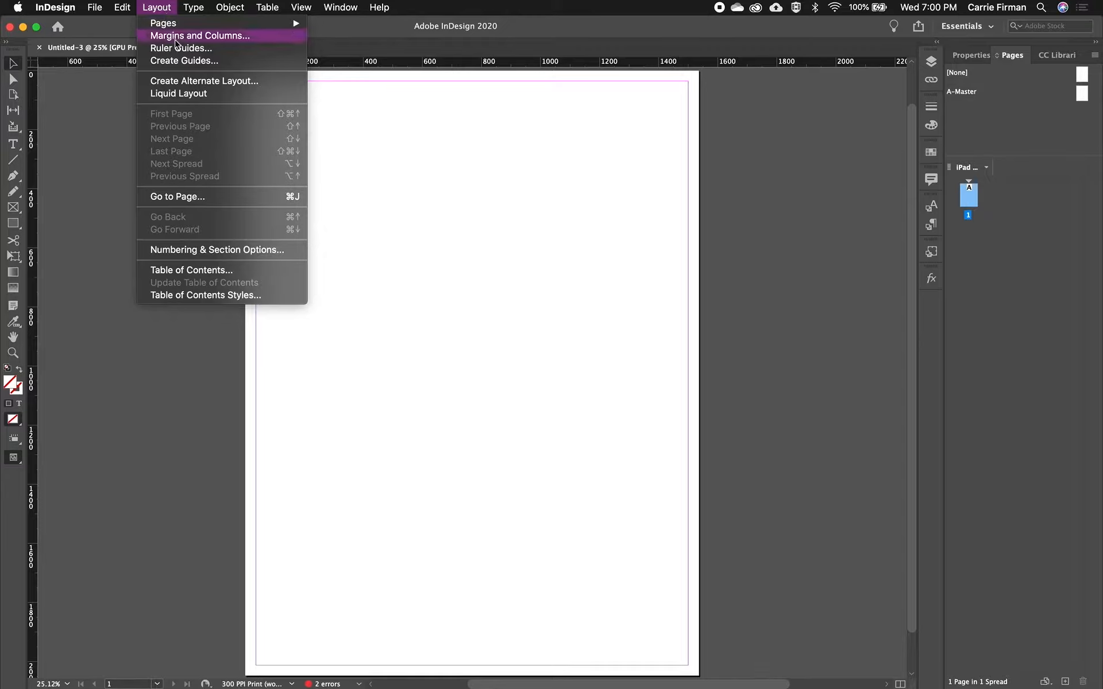
{"action": "left_click", "coordinate": [184, 83]}
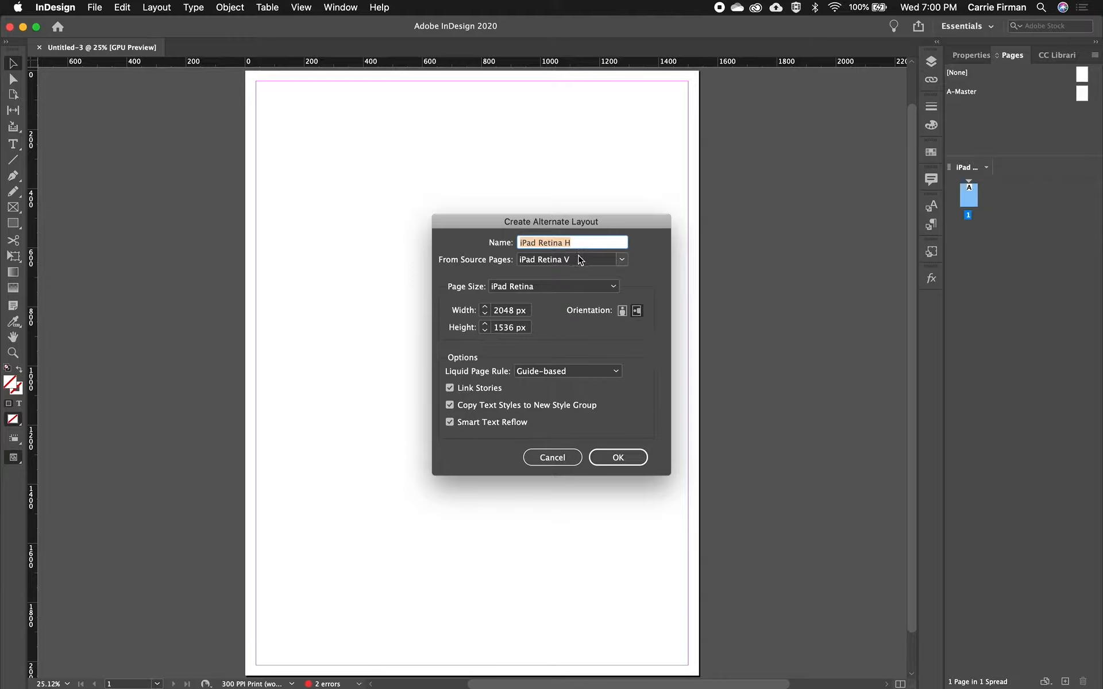
{"action": "left_click", "coordinate": [617, 374]}
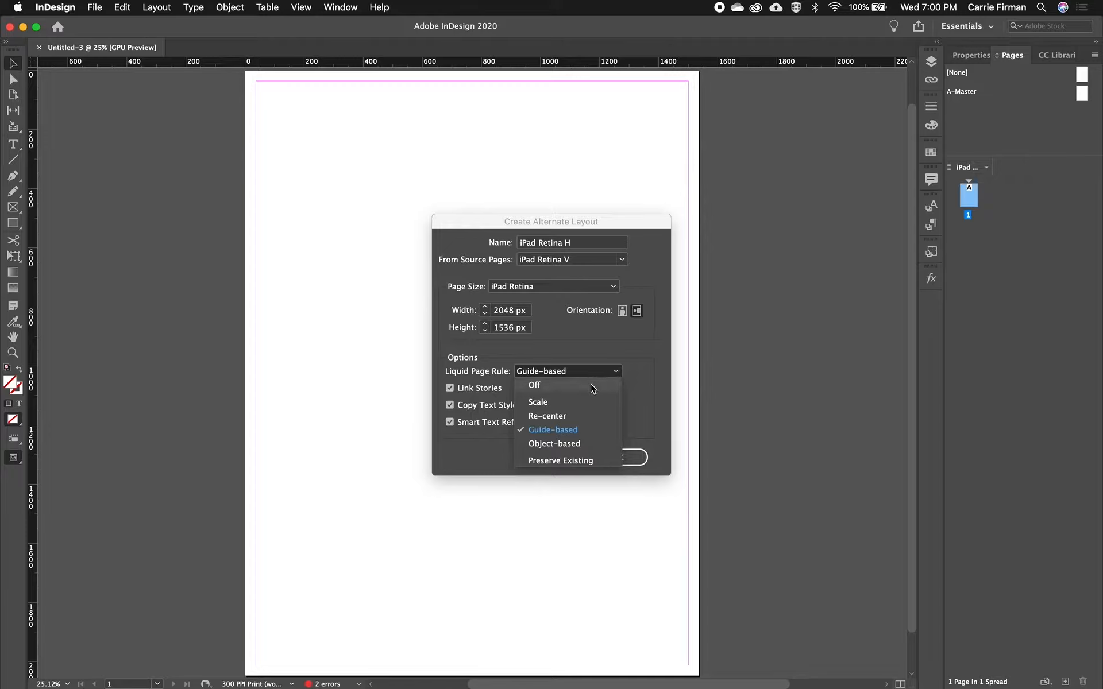
{"action": "left_click", "coordinate": [593, 389]}
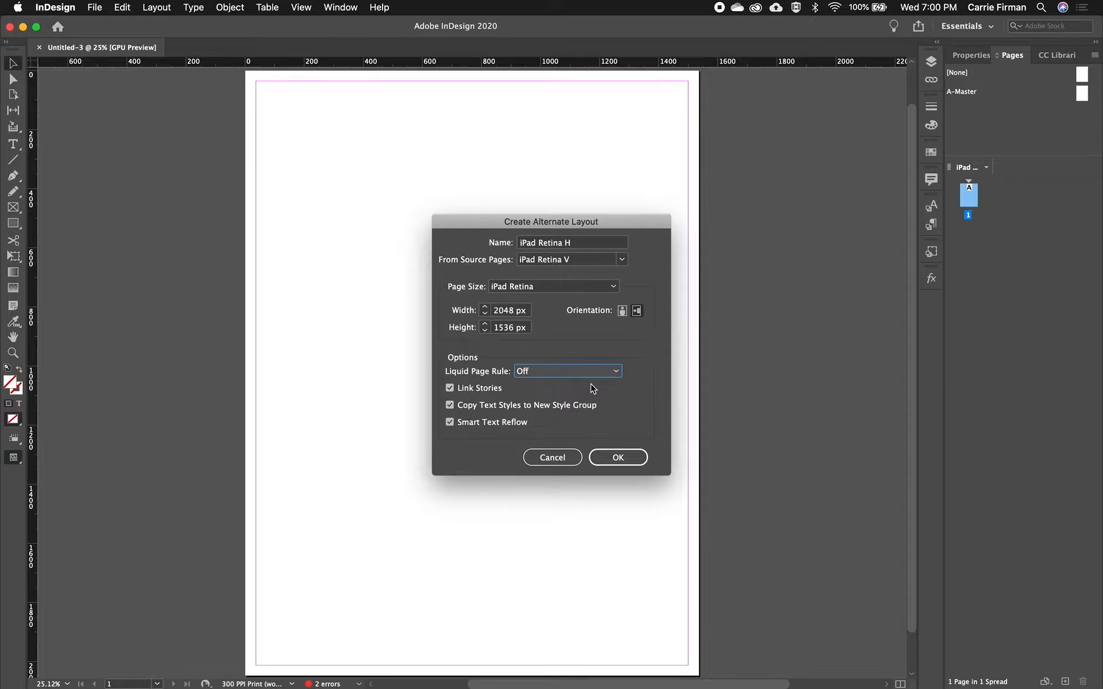
{"action": "left_click", "coordinate": [597, 372]}
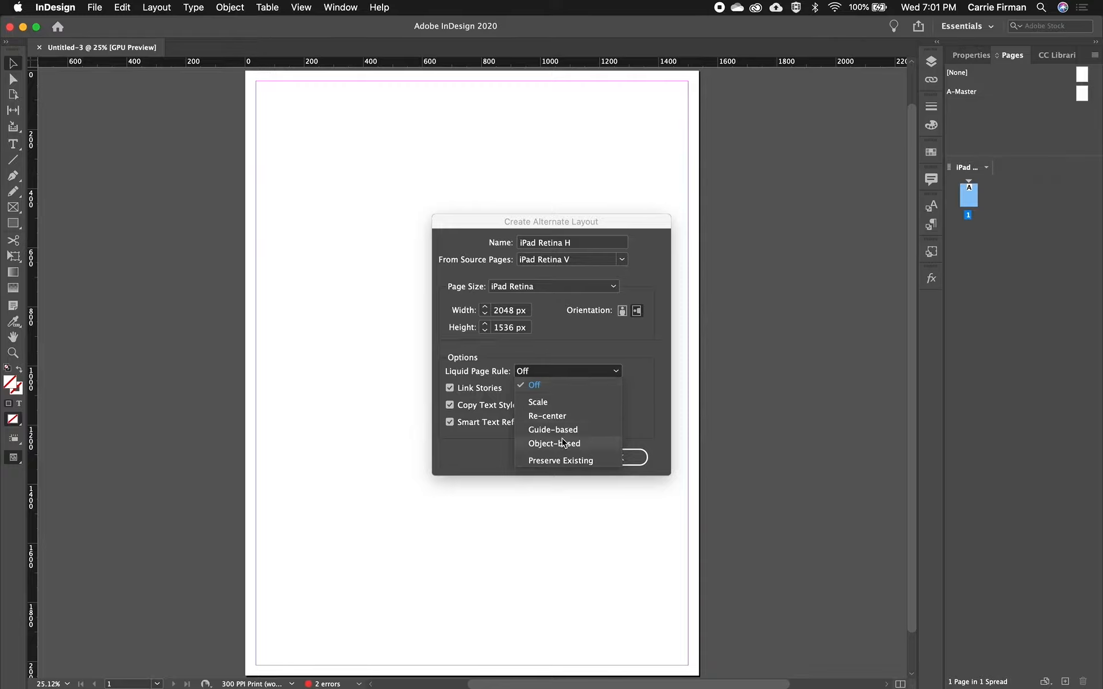
{"action": "left_click", "coordinate": [586, 389]}
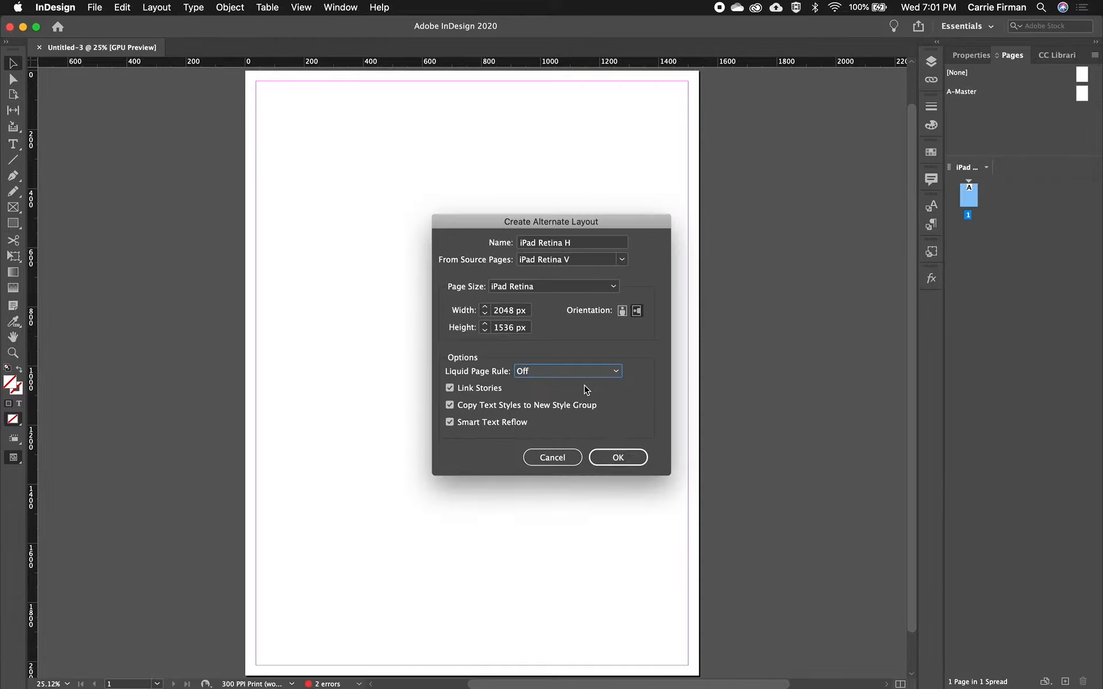
{"action": "left_click", "coordinate": [630, 460]}
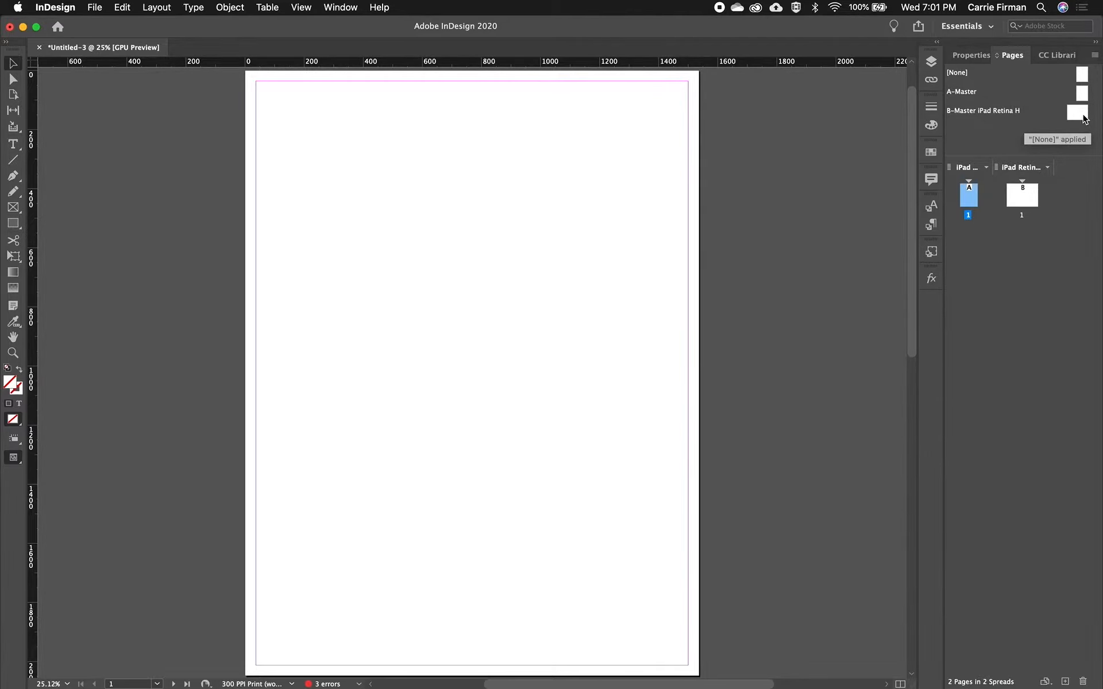
- Open A-Master and set its top margin to 100 px
{"action": "double_click", "coordinate": [1082, 93]}
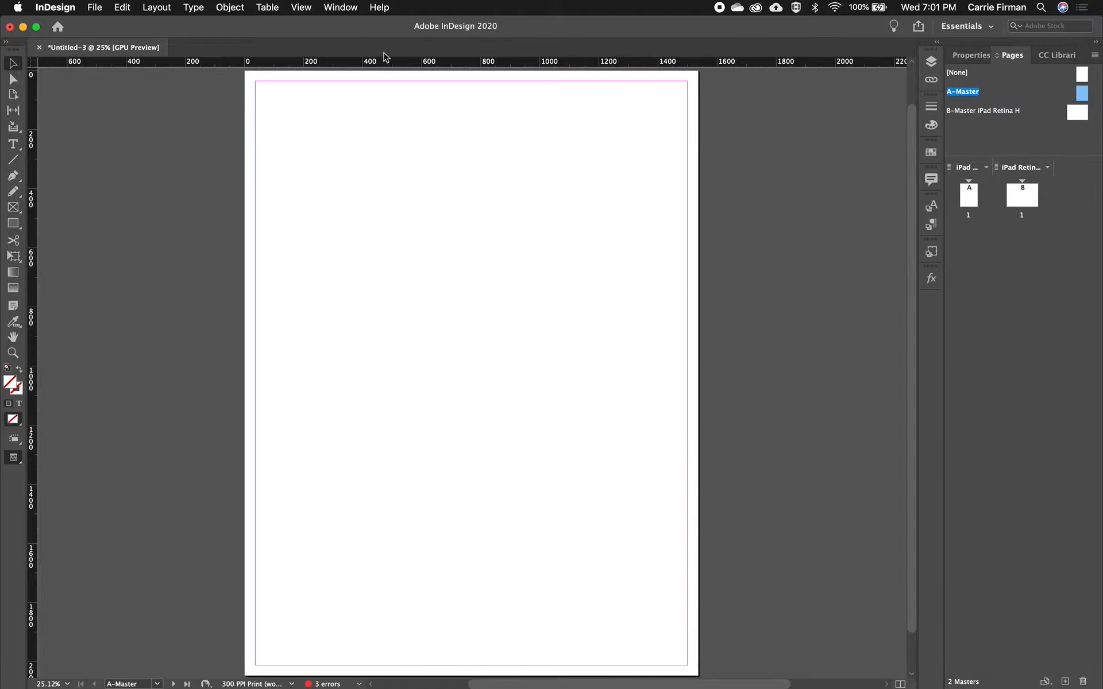
{"action": "left_click", "coordinate": [162, 8]}
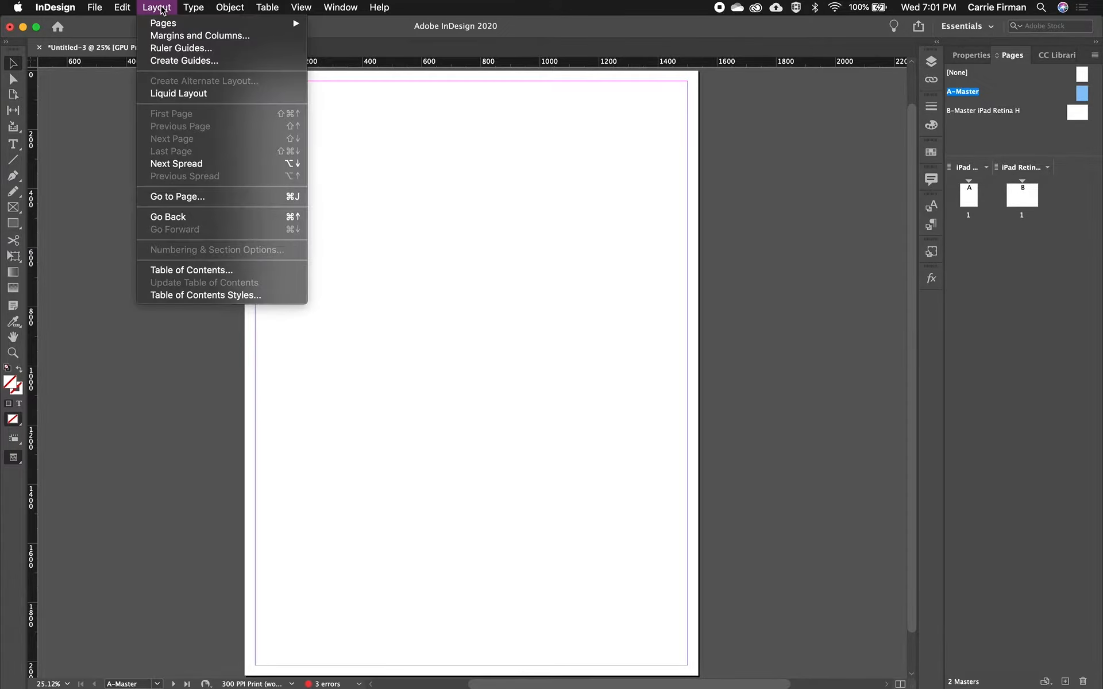
{"action": "left_click", "coordinate": [166, 38]}
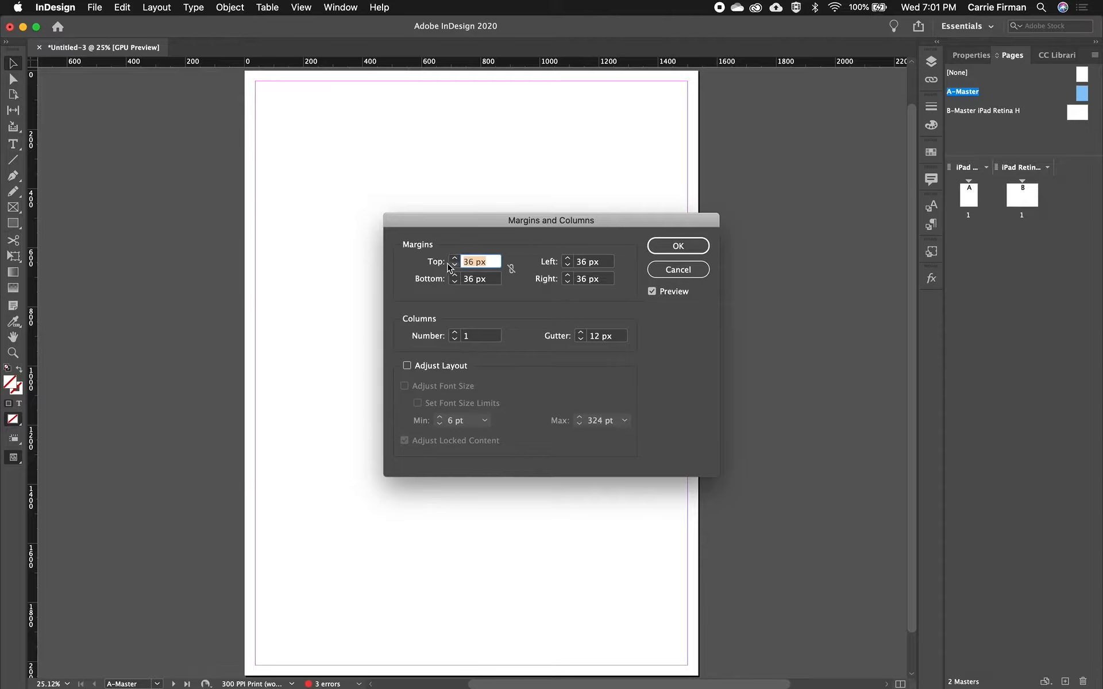
{"action": "left_click", "coordinate": [453, 258]}
{"action": "left_click", "coordinate": [453, 258]}
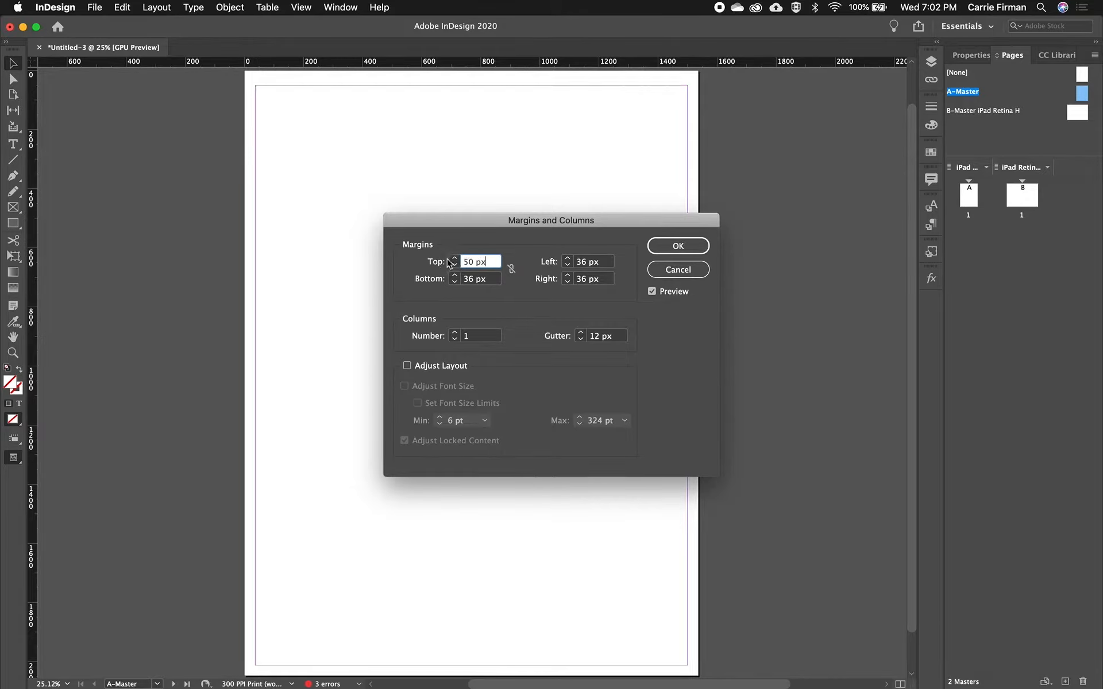
{"action": "left_click", "coordinate": [454, 258]}
{"action": "left_click", "coordinate": [455, 258]}
{"action": "left_click", "coordinate": [454, 258]}
{"action": "left_click", "coordinate": [454, 259]}
{"action": "left_click", "coordinate": [454, 258]}
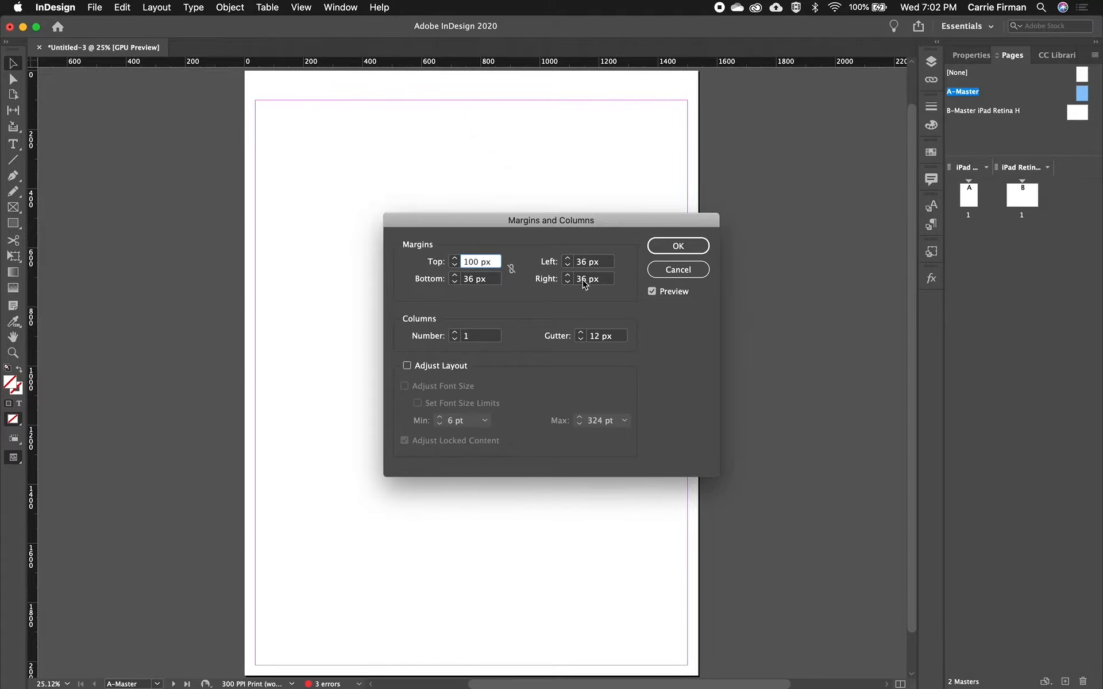
- Set A-Master's bottom margin to 150 px and its left and right margins to 50 px
{"action": "double_click", "coordinate": [474, 280]}
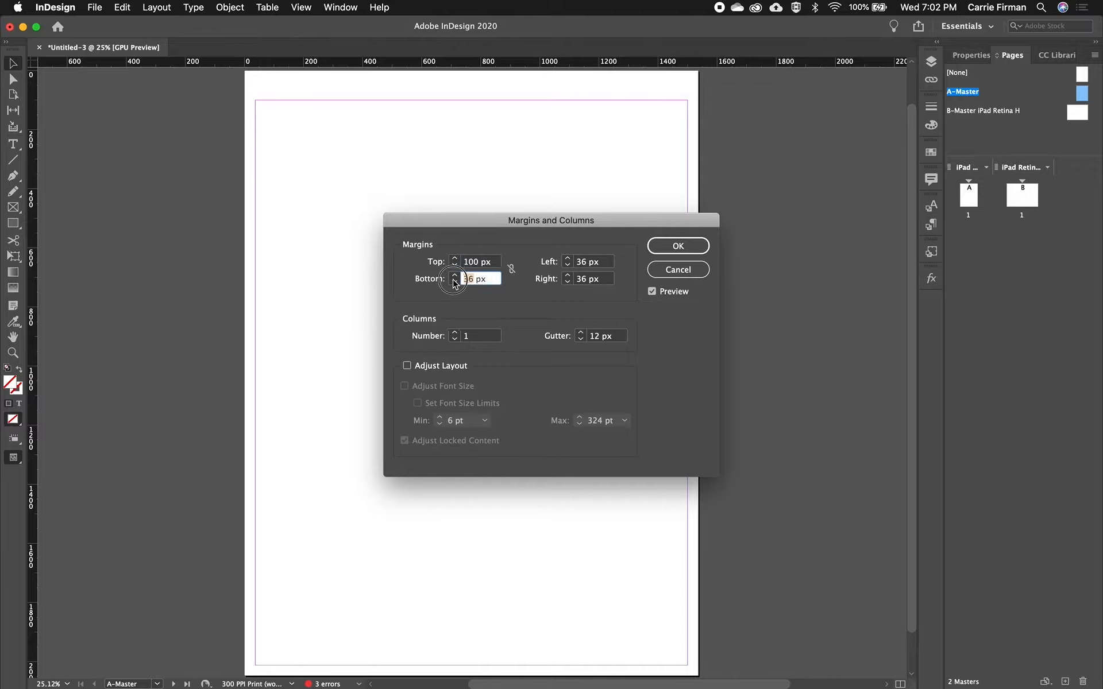
{"action": "type", "text": "150"}
{"action": "key", "text": "Tab"}
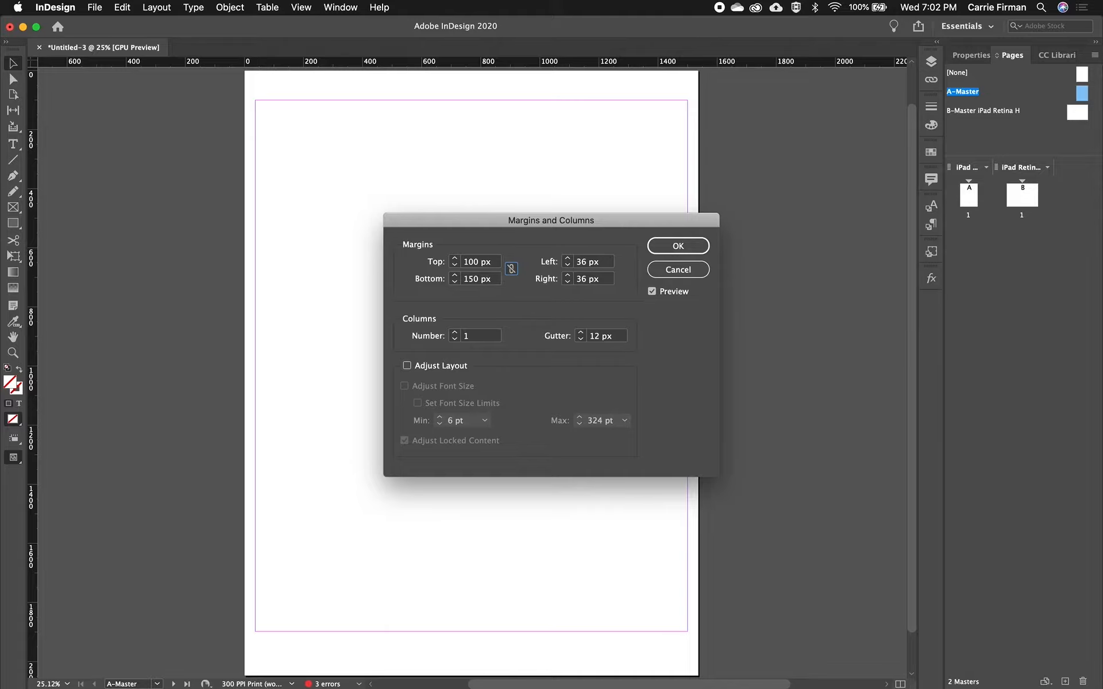
{"action": "key", "text": "Tab"}
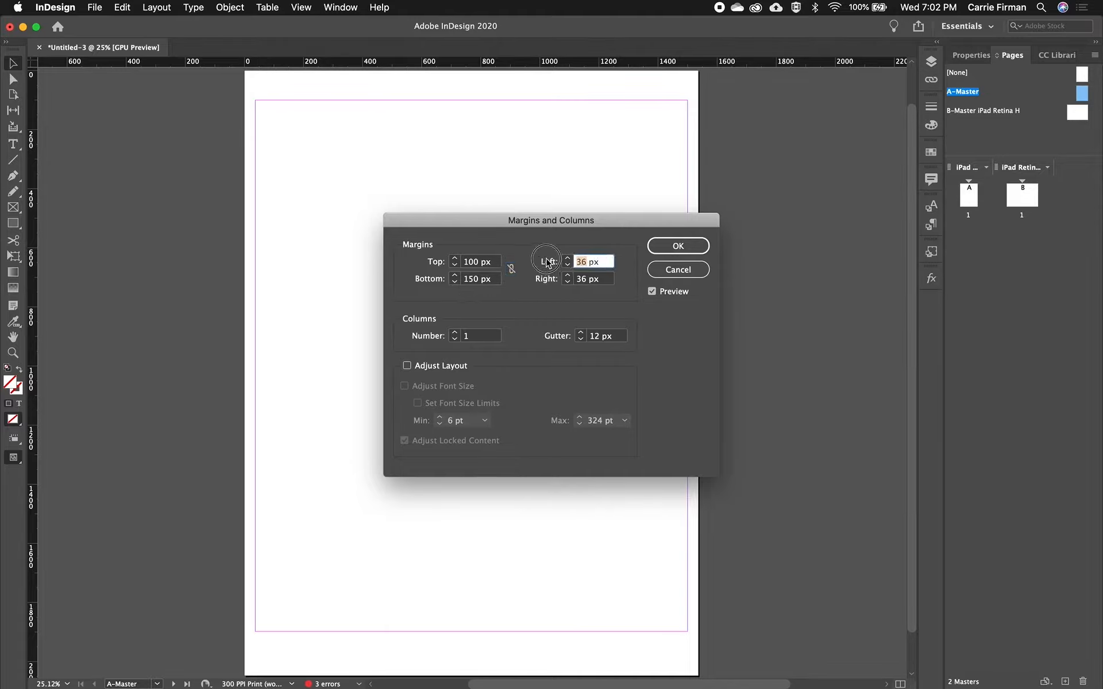
{"action": "type", "text": "50"}
{"action": "key", "text": "Tab"}
{"action": "type", "text": "50"}
{"action": "key", "text": "Return"}
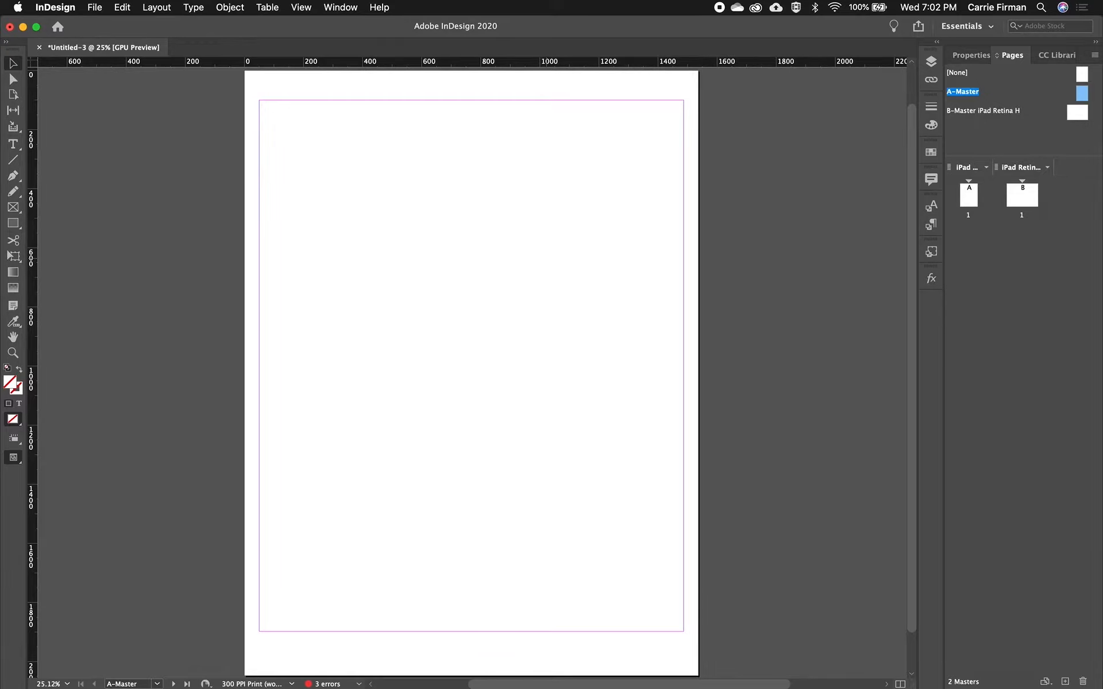
- Add two pages to the vertical iPad layout and two pages to the horizontal iPad Retina H layout
{"action": "double_click", "coordinate": [969, 195]}
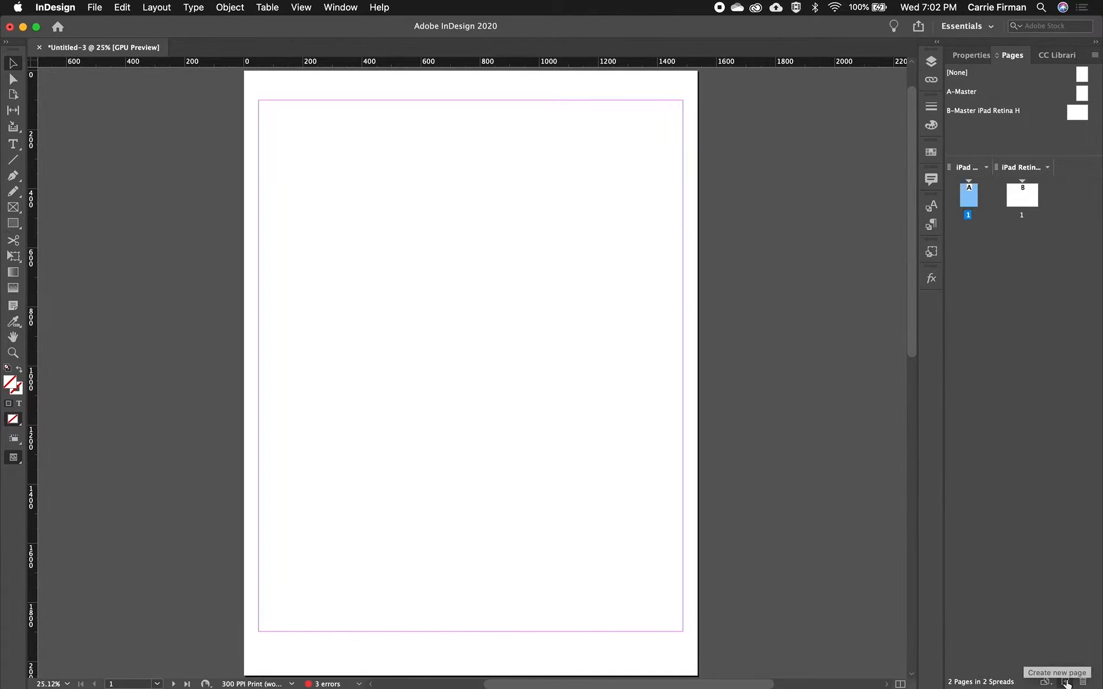
{"action": "left_click", "coordinate": [1065, 681]}
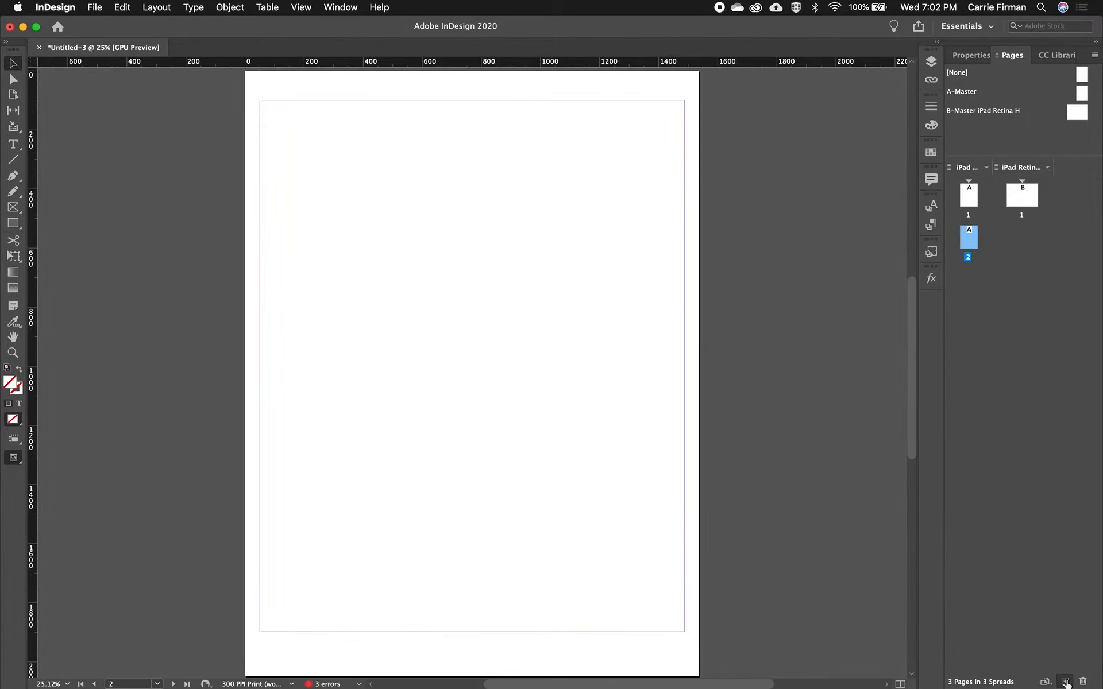
{"action": "left_click", "coordinate": [1065, 682]}
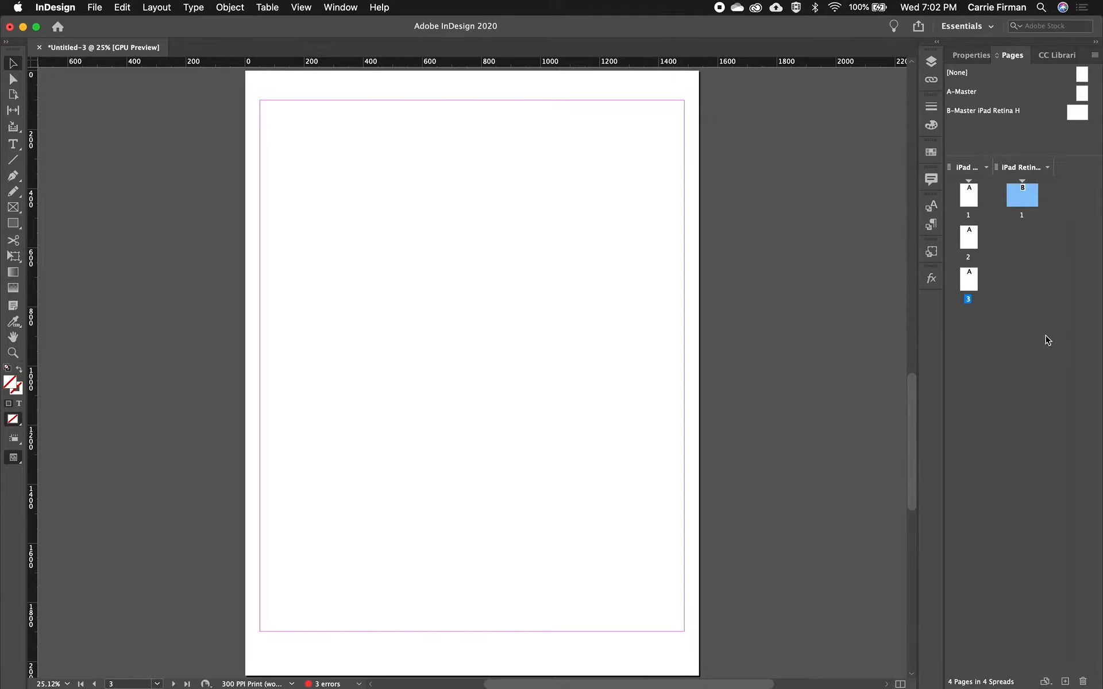
{"action": "left_click", "coordinate": [1064, 682]}
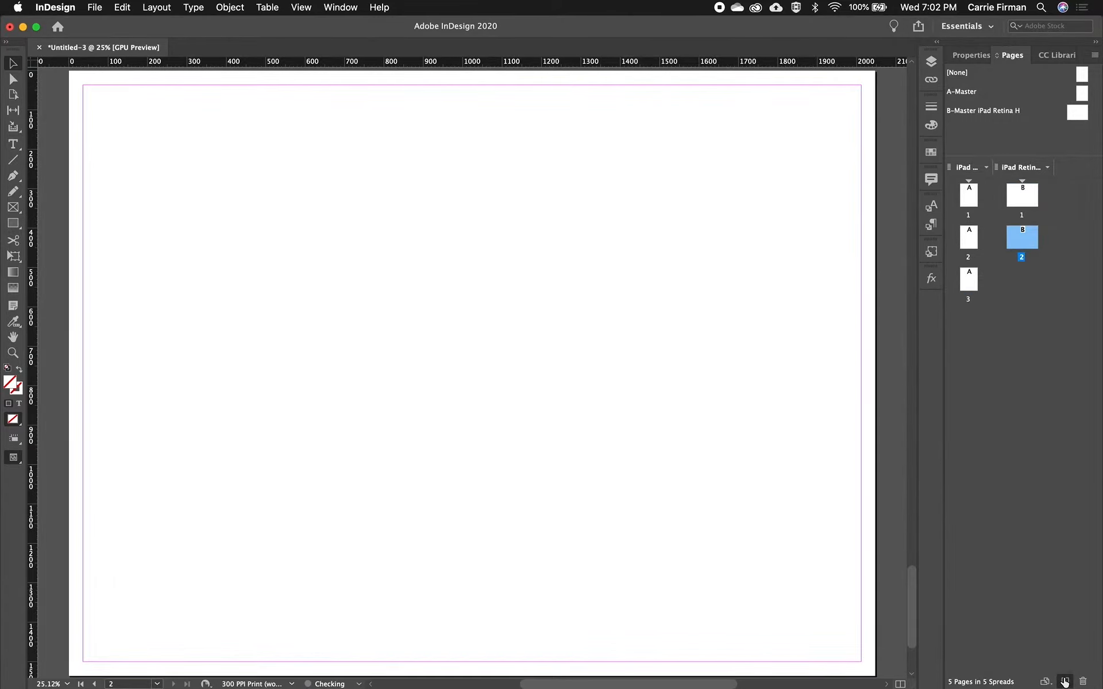
{"action": "left_click", "coordinate": [1064, 682]}
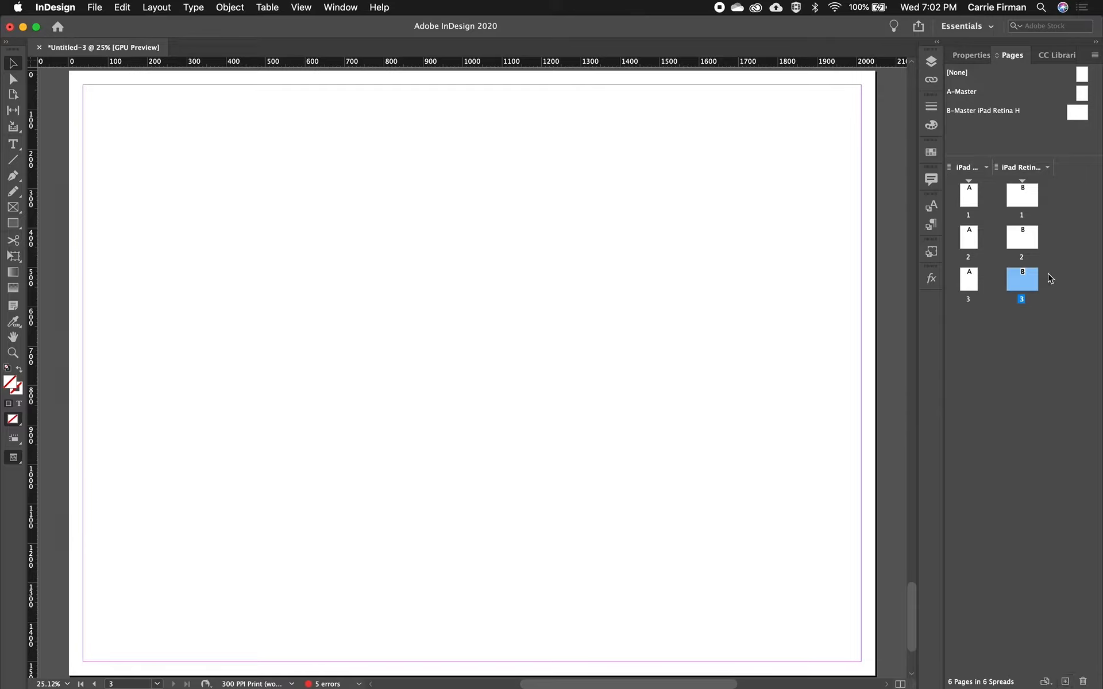
- Set up an Adobe PDF (Interactive) export to the Desktop with View After Exporting enabled, and cancel it
{"action": "left_click", "coordinate": [95, 7]}
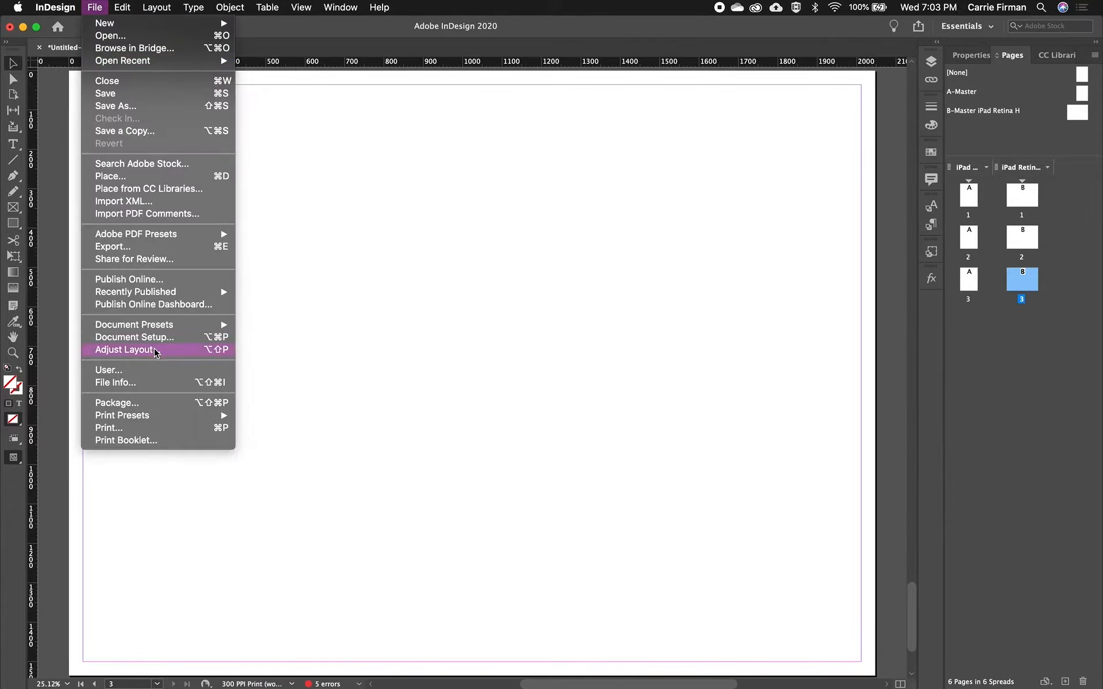
{"action": "left_click", "coordinate": [155, 247]}
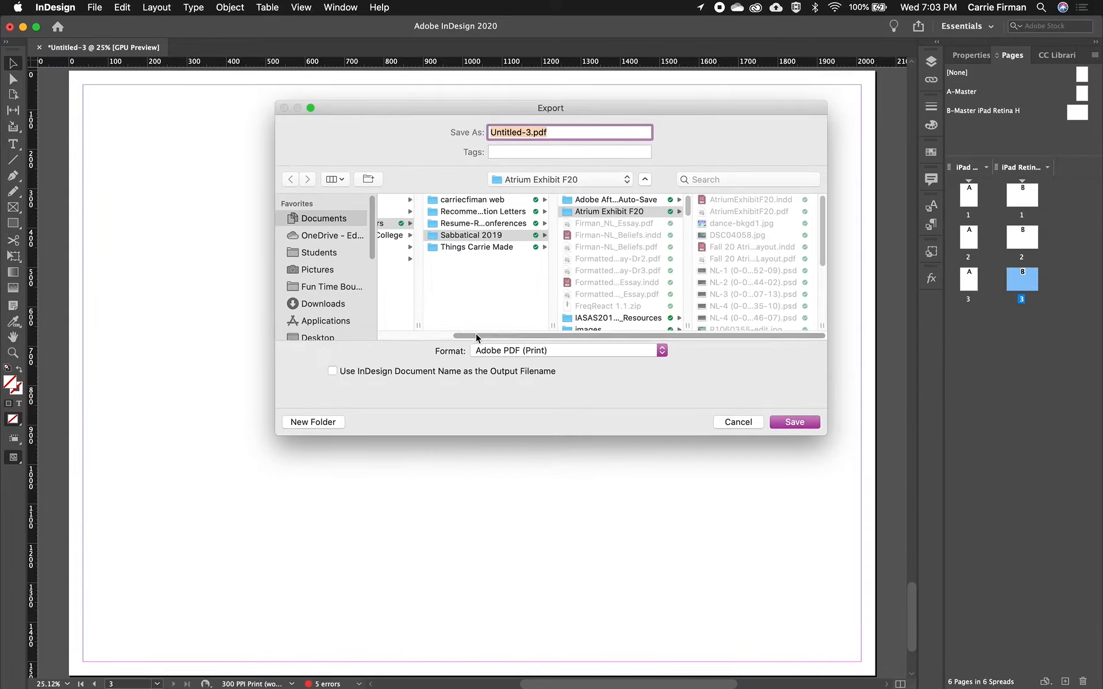
{"action": "left_click", "coordinate": [583, 357]}
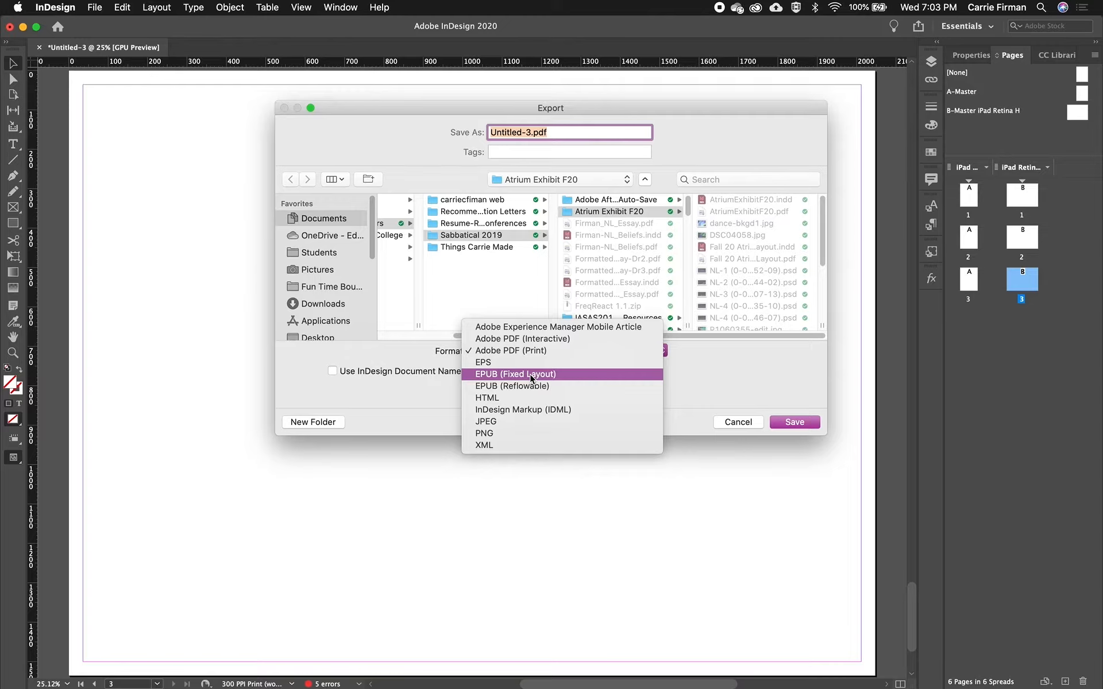
{"action": "left_click", "coordinate": [539, 339]}
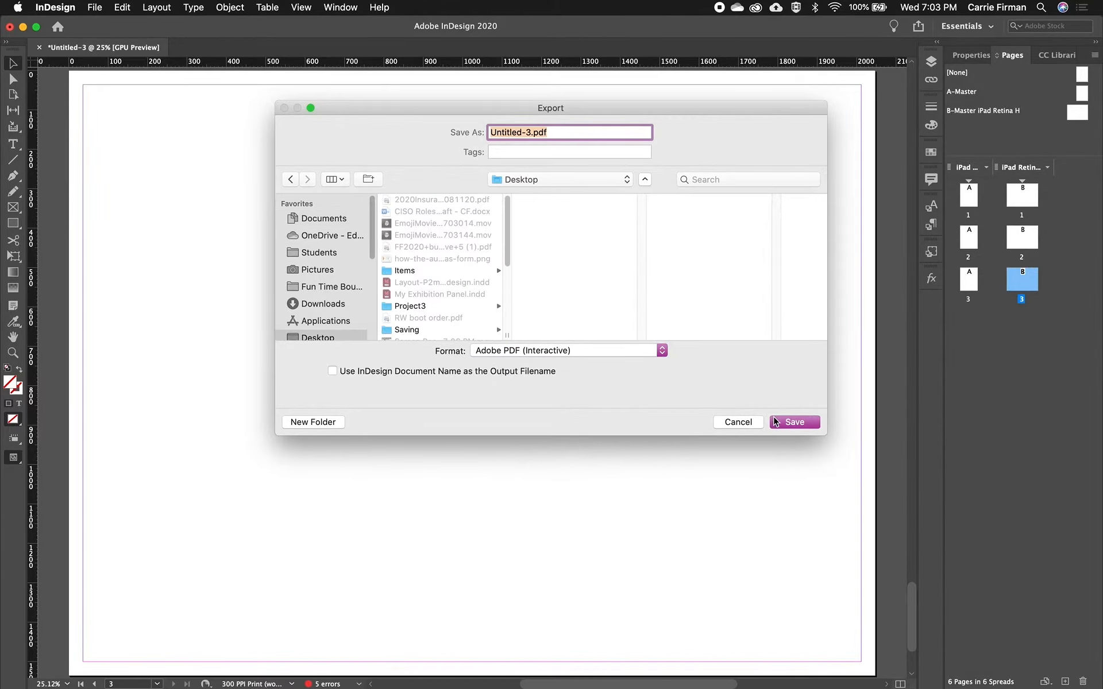
{"action": "left_click", "coordinate": [772, 420]}
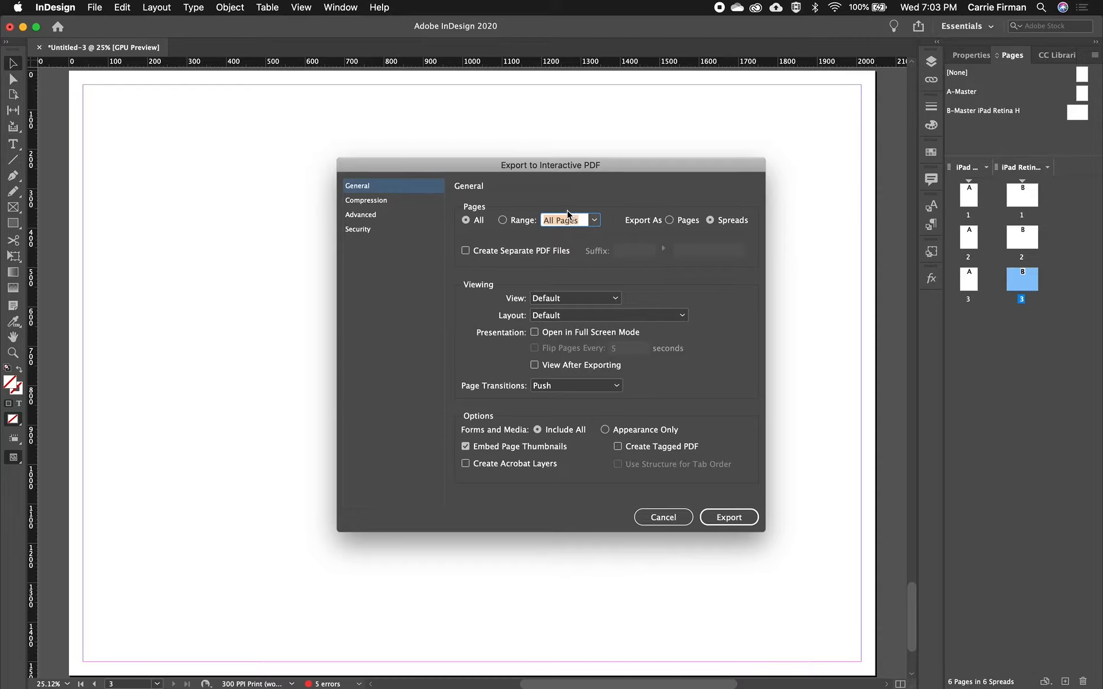
{"action": "left_click", "coordinate": [534, 366]}
{"action": "left_click", "coordinate": [676, 519]}
- Export the document as EPUB (Fixed Layout) with all pages and a rasterized first-page cover, reviewing the conversion settings
{"action": "key", "text": "super+e"}
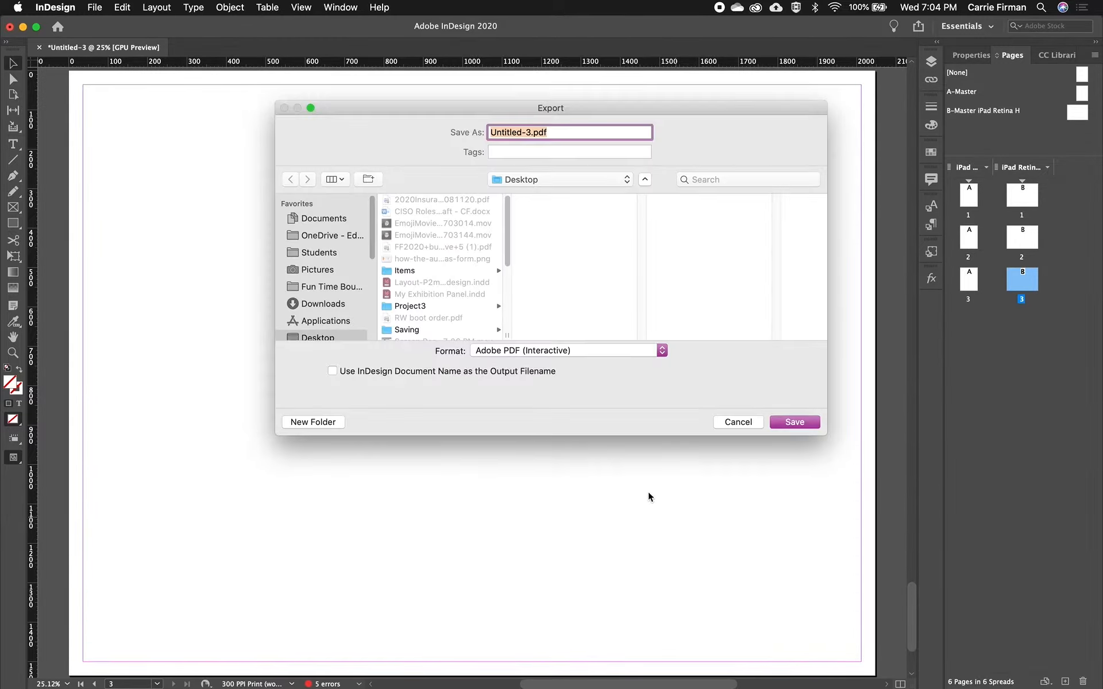
{"action": "left_click", "coordinate": [603, 352]}
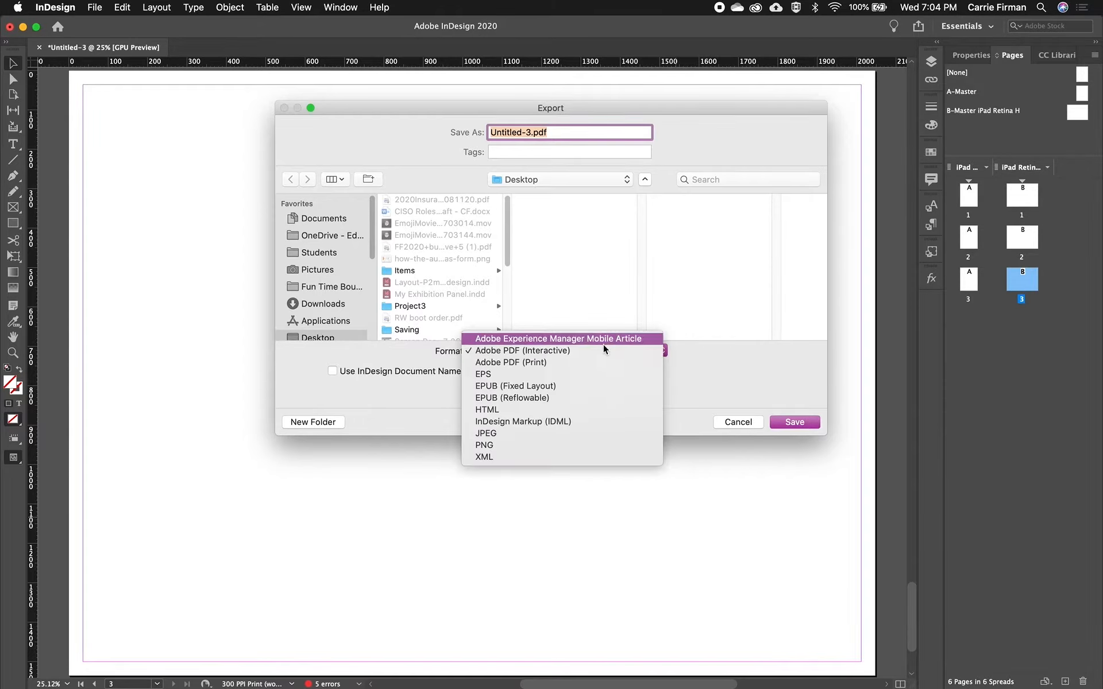
{"action": "left_click", "coordinate": [590, 387]}
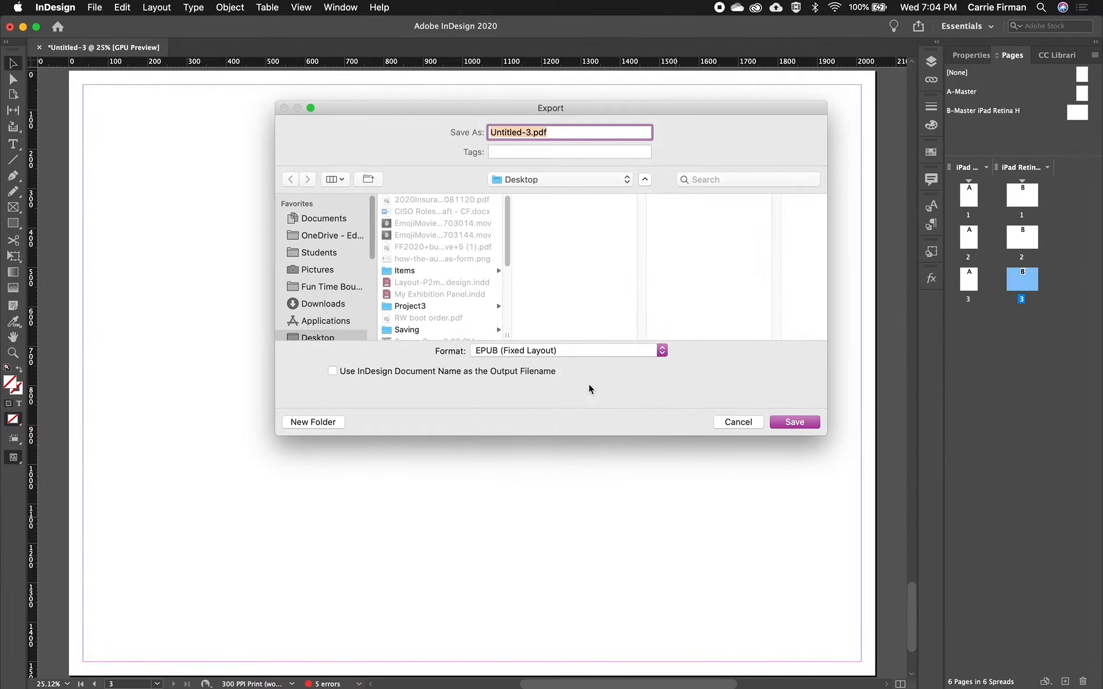
{"action": "left_click", "coordinate": [793, 422]}
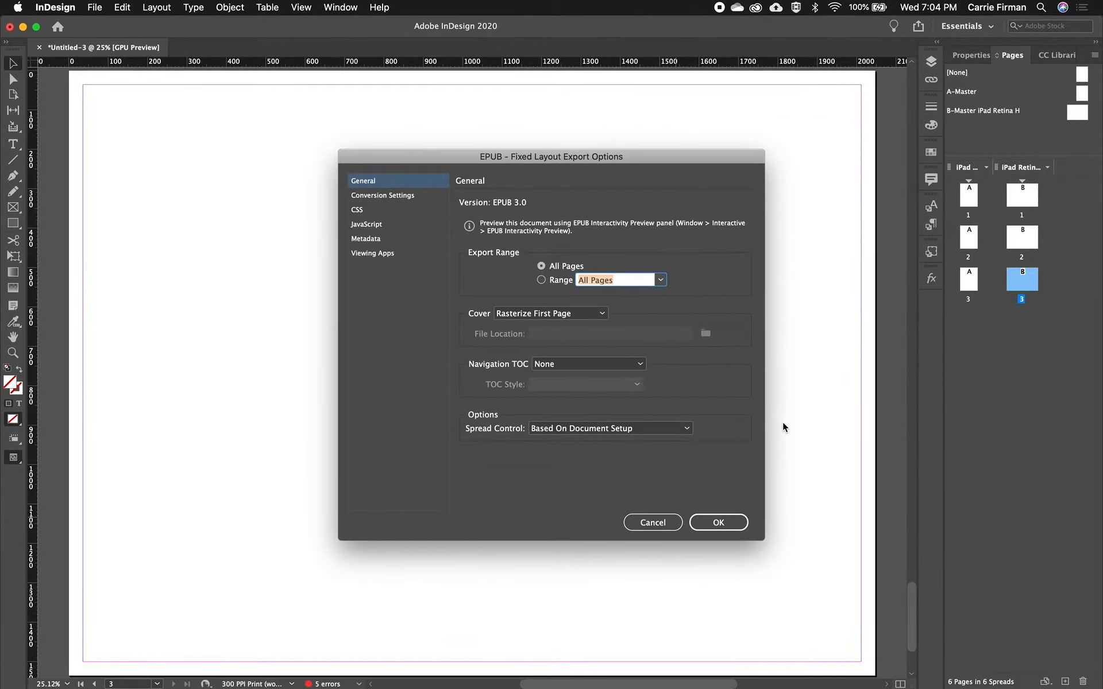
{"action": "left_click", "coordinate": [602, 314]}
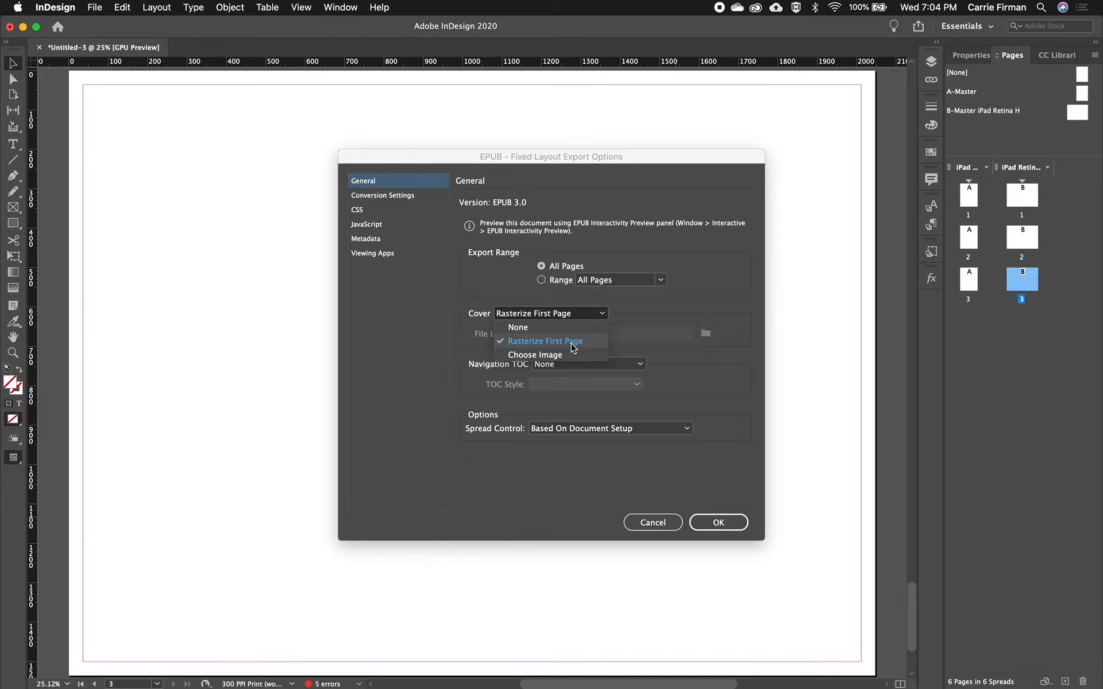
{"action": "left_click", "coordinate": [655, 353]}
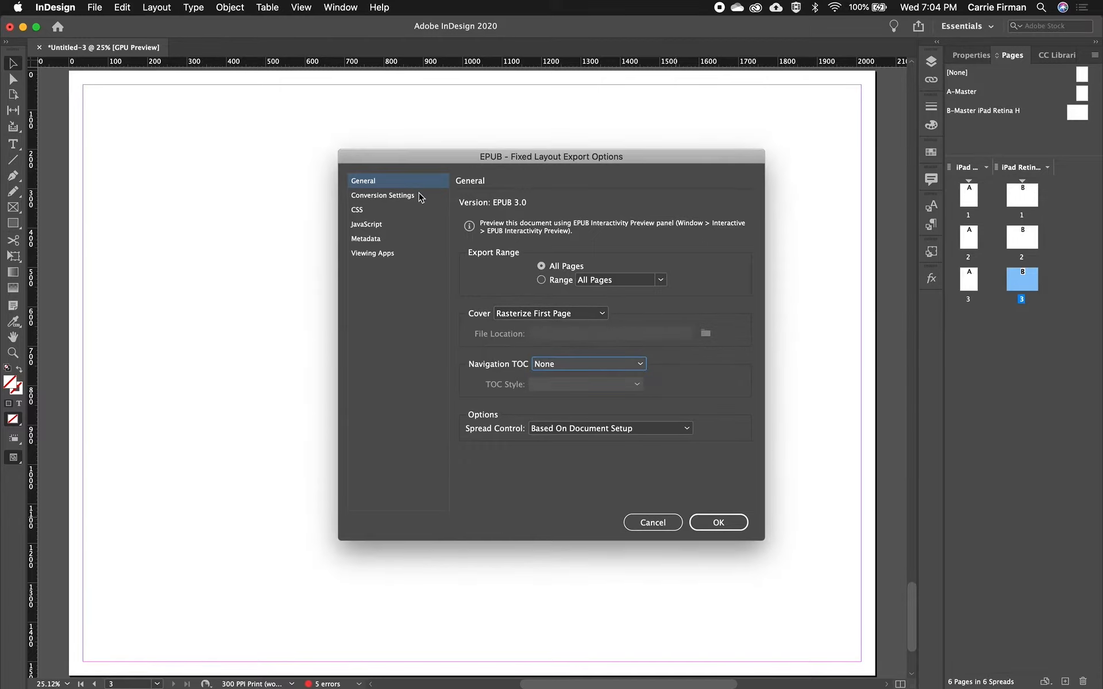
{"action": "left_click", "coordinate": [418, 197]}
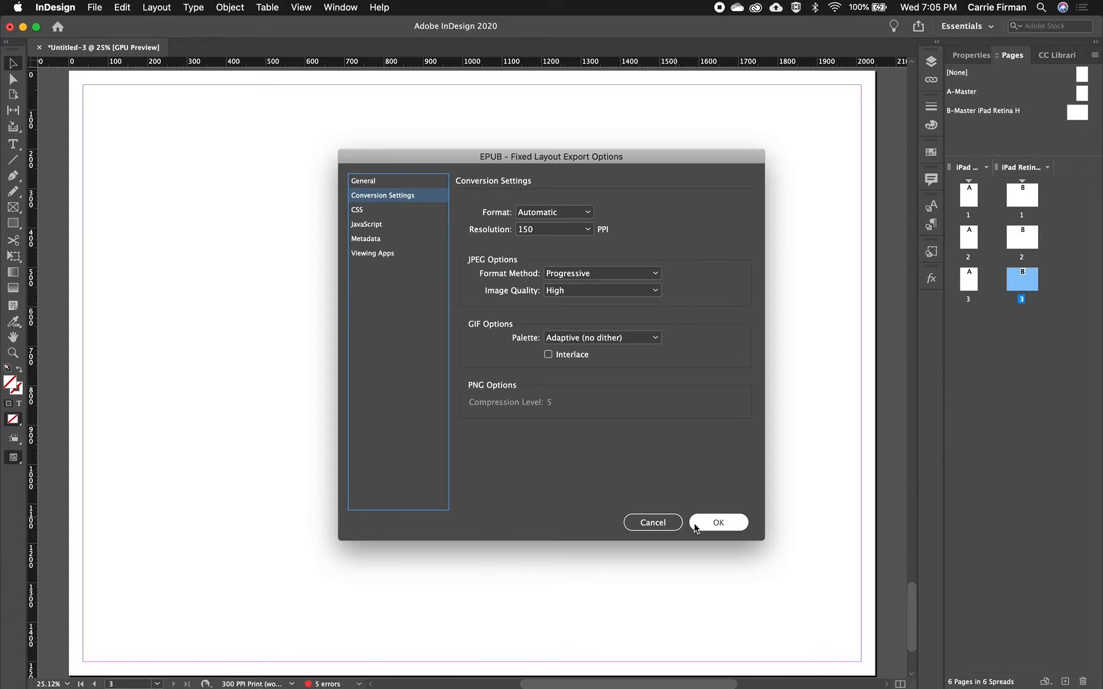
{"action": "left_click", "coordinate": [718, 522]}
- Open the recent document ebook_demo1.indd and view page 1 of its vertical and horizontal layouts
{"action": "left_click", "coordinate": [94, 7]}
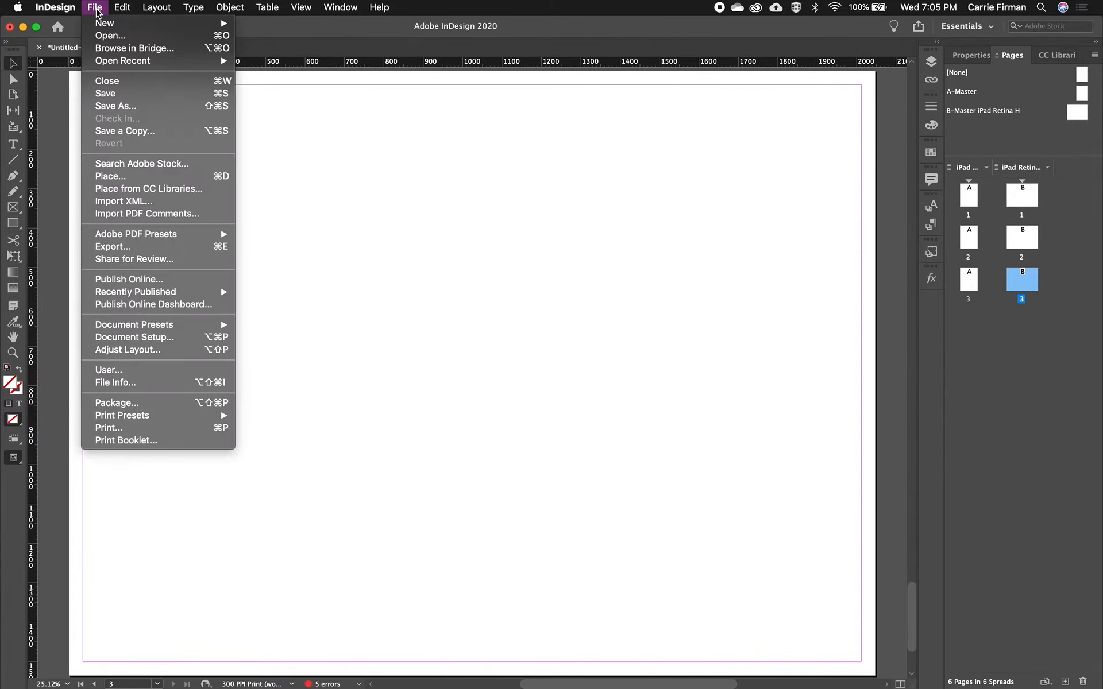
{"action": "mouse_move", "coordinate": [105, 60]}
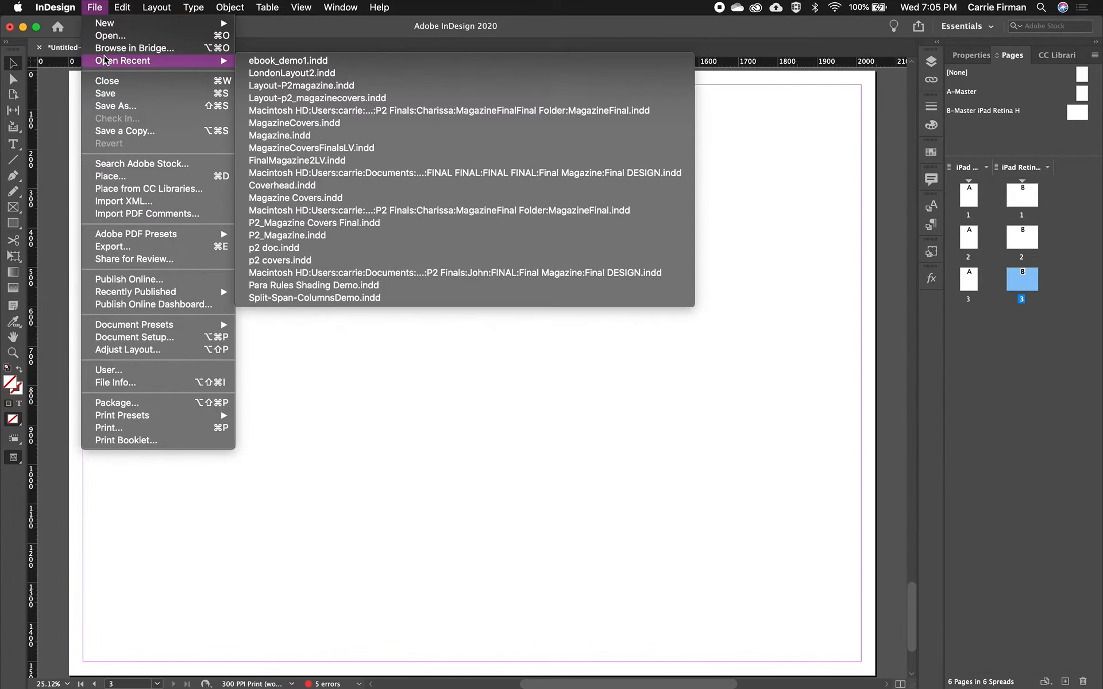
{"action": "left_click", "coordinate": [266, 62]}
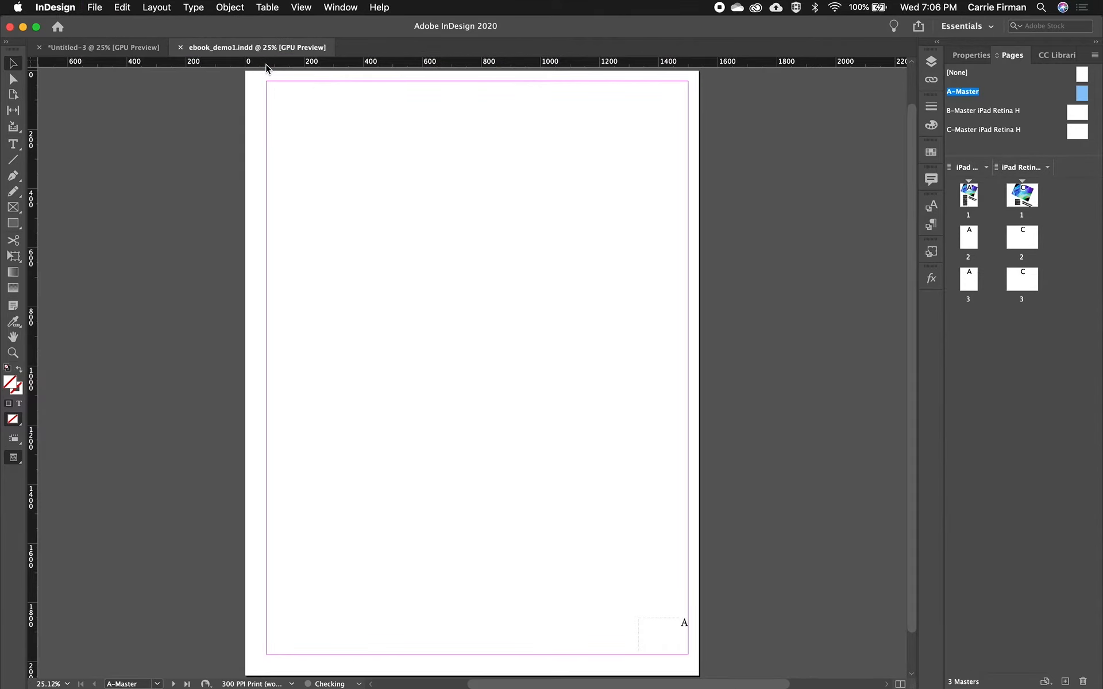
{"action": "double_click", "coordinate": [970, 197]}
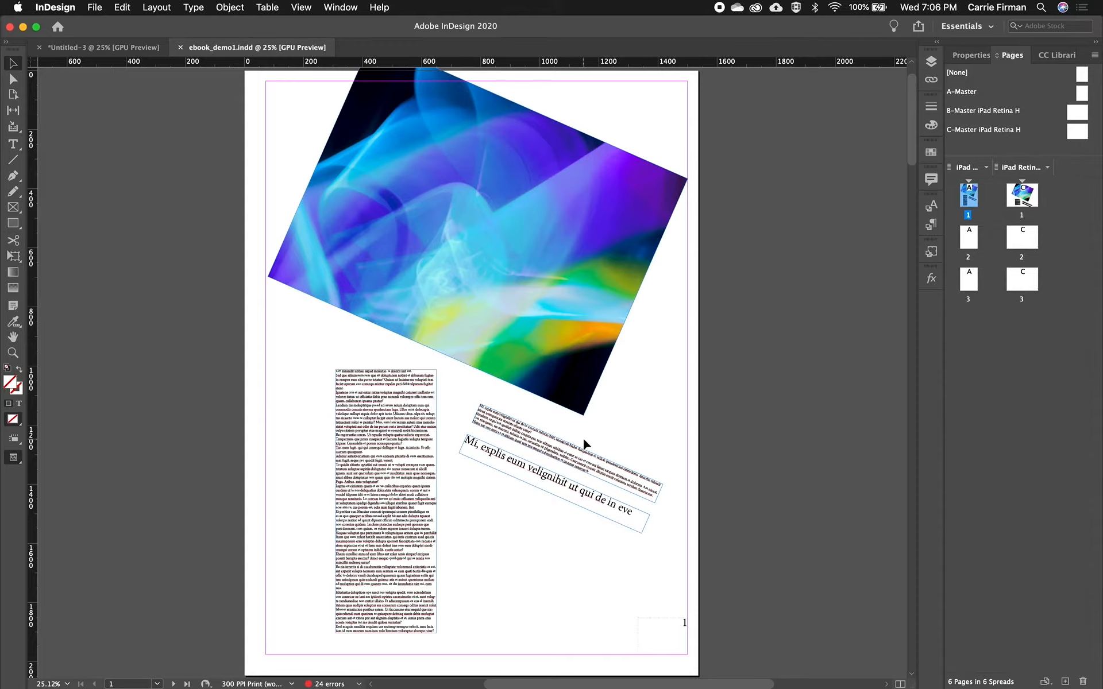
{"action": "double_click", "coordinate": [1021, 195]}
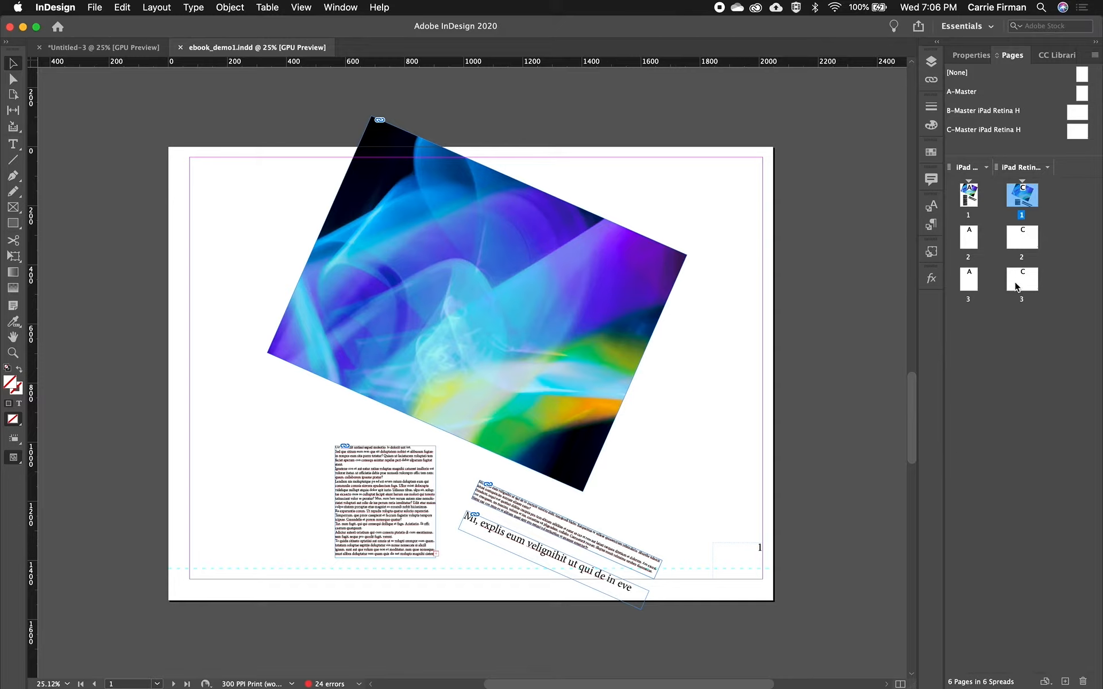
- Delete the iPad Retina H alternate layout along with the B-Master and C-Master iPad Retina H master pages
{"action": "left_click", "coordinate": [1049, 168]}
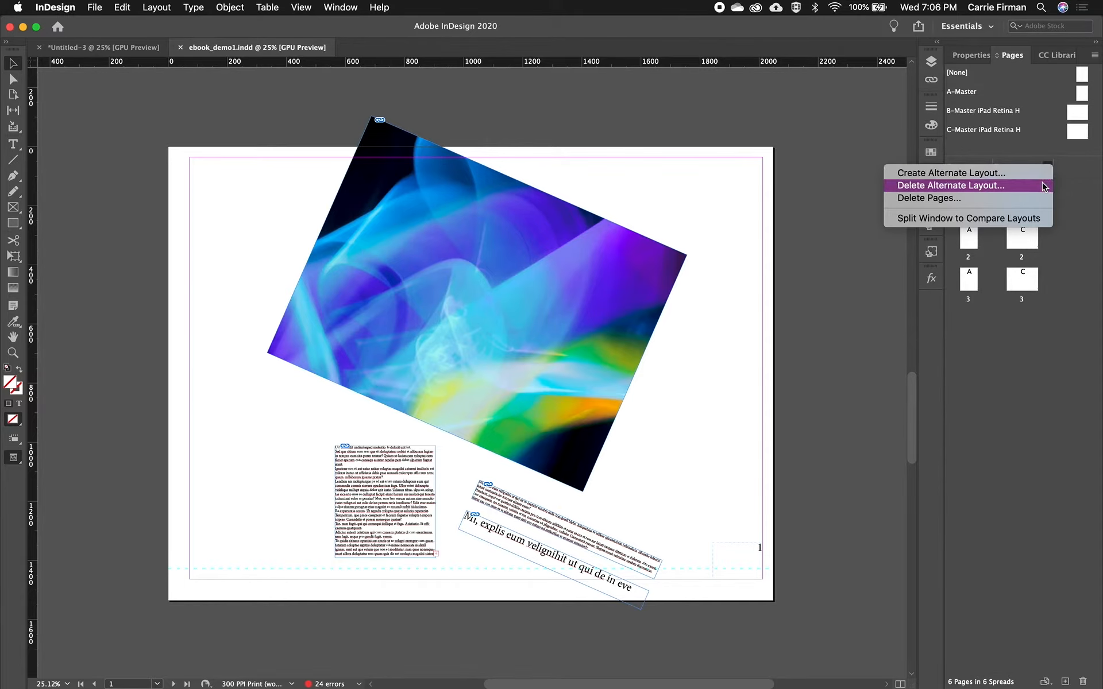
{"action": "left_click", "coordinate": [1044, 186]}
{"action": "left_click", "coordinate": [654, 395]}
{"action": "left_click_drag", "start_coordinate": [1071, 118], "coordinate": [1084, 682]}
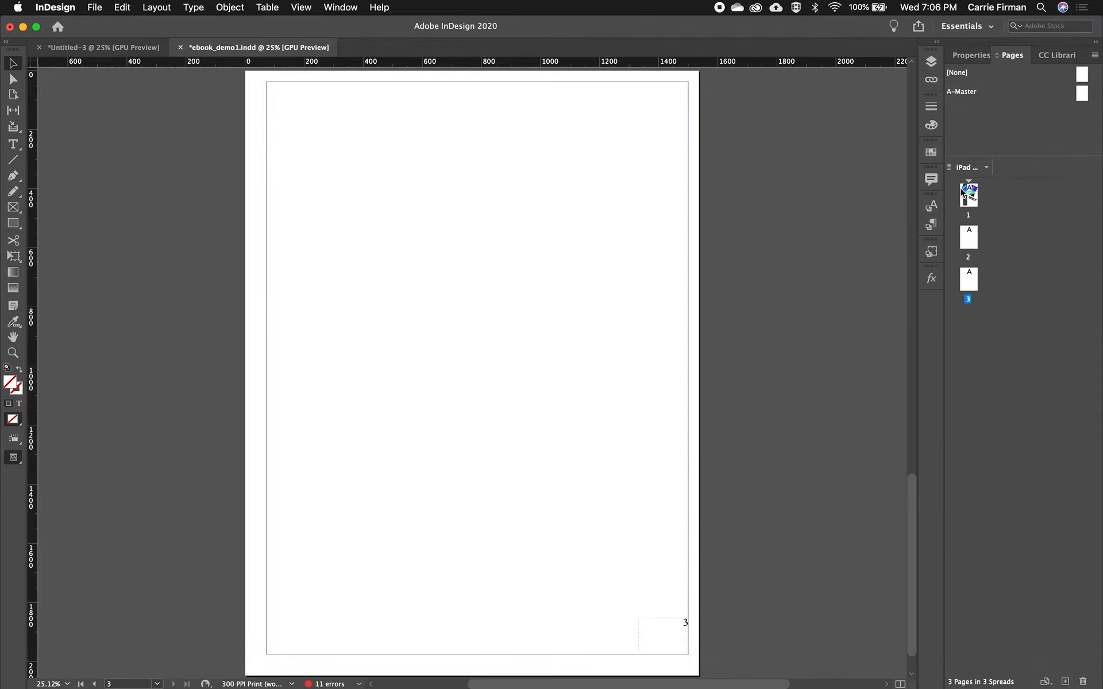
- Create the alternate layout iPad Retina H from iPad Retina V with Liquid Page Rule Off, and open its first page
{"action": "double_click", "coordinate": [968, 197]}
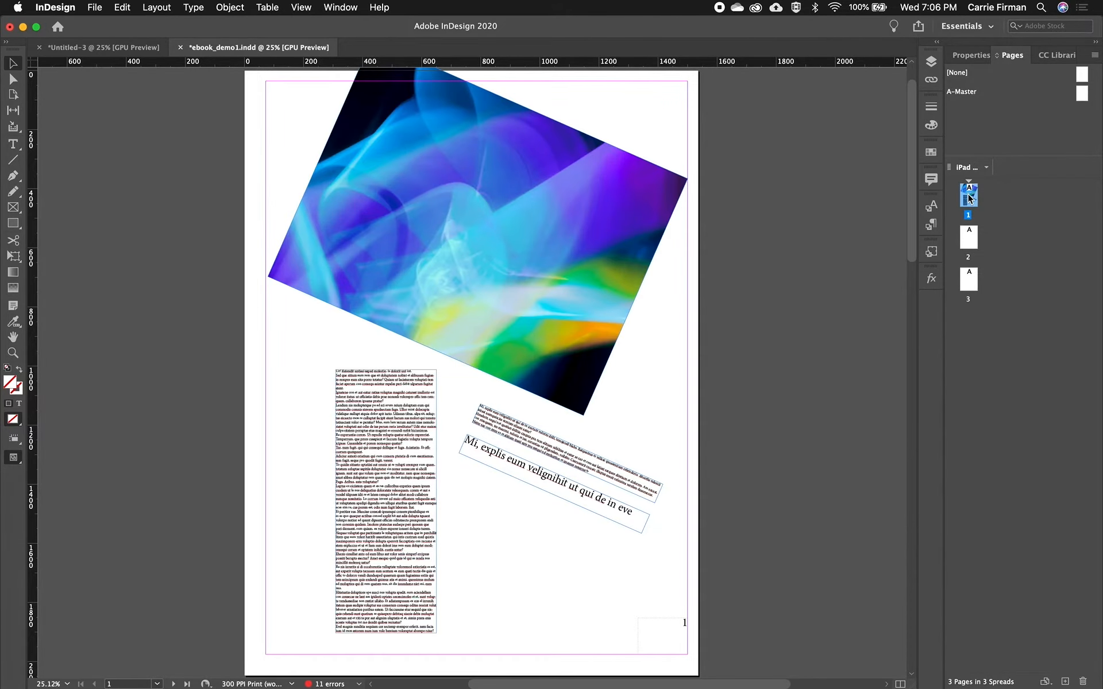
{"action": "left_click", "coordinate": [985, 170]}
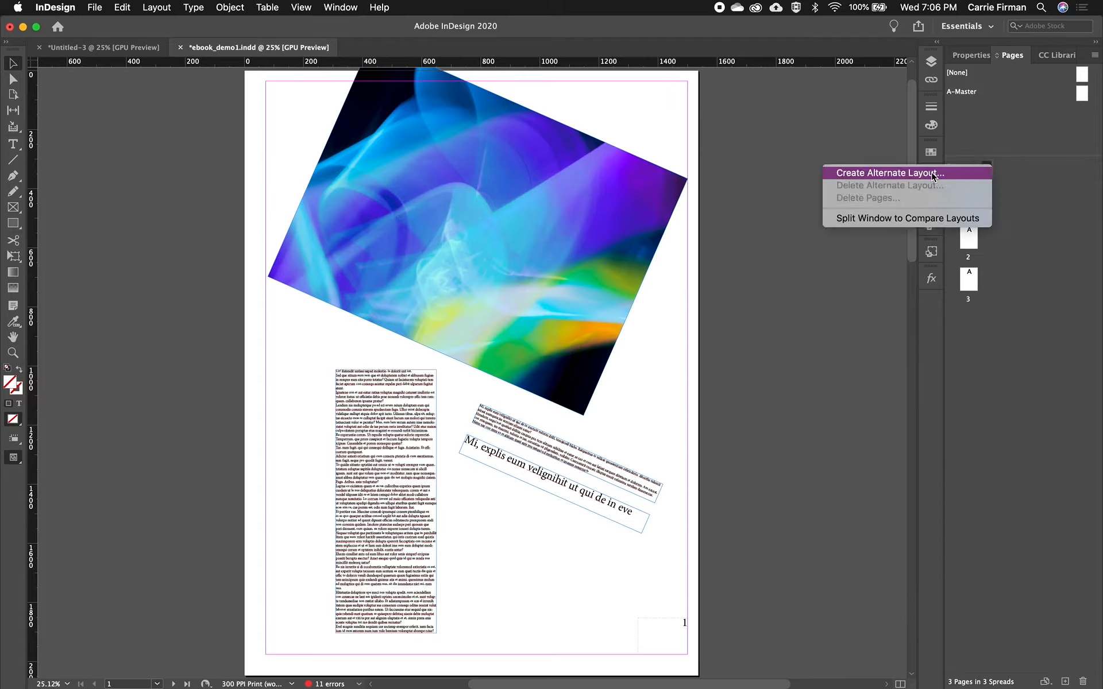
{"action": "left_click", "coordinate": [969, 174]}
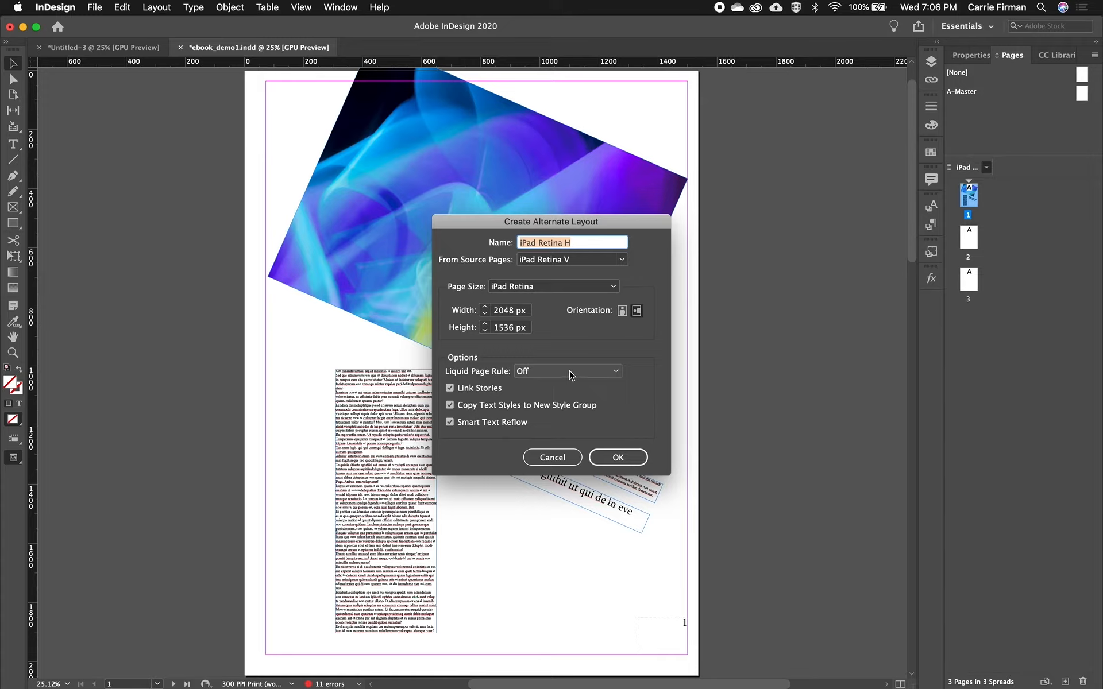
{"action": "left_click", "coordinate": [618, 458]}
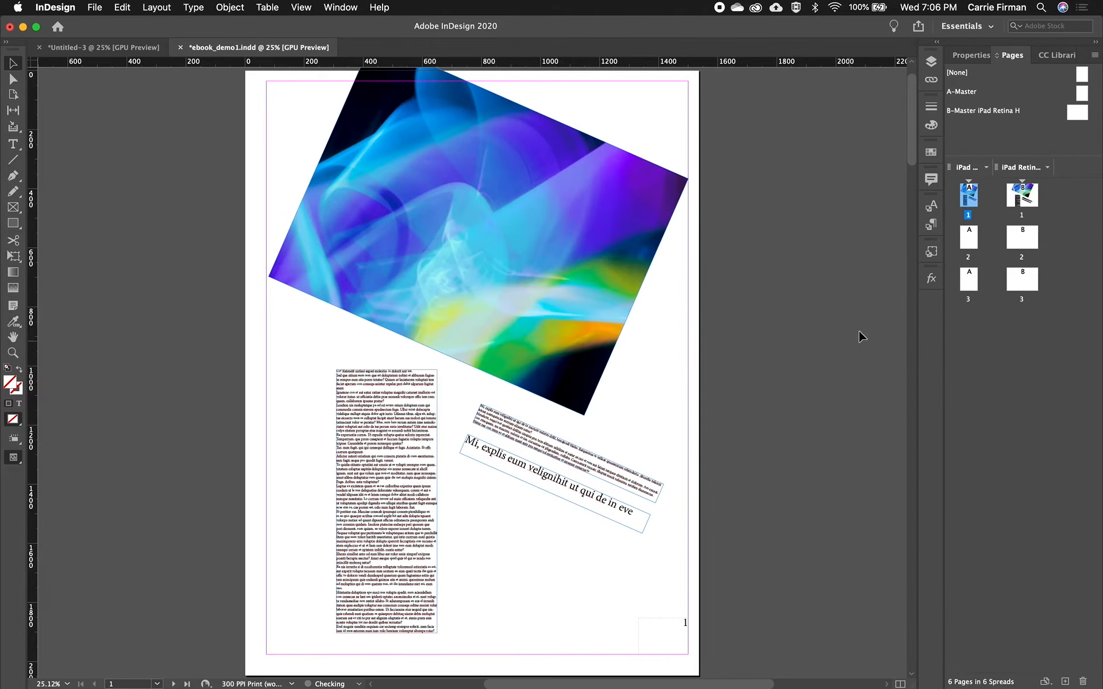
{"action": "double_click", "coordinate": [1014, 203]}
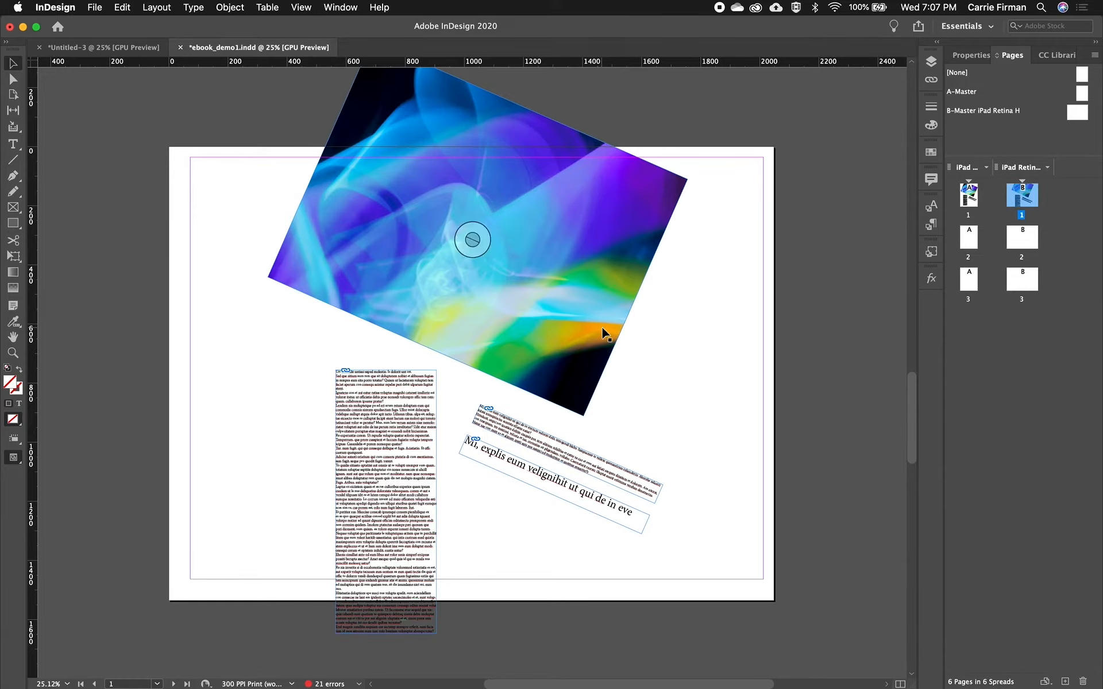
- Copy the page number frame from A-Master onto B-Master iPad Retina H, placing it in the lower-right margin corner, and return to the horizontal page 1
{"action": "double_click", "coordinate": [1082, 95]}
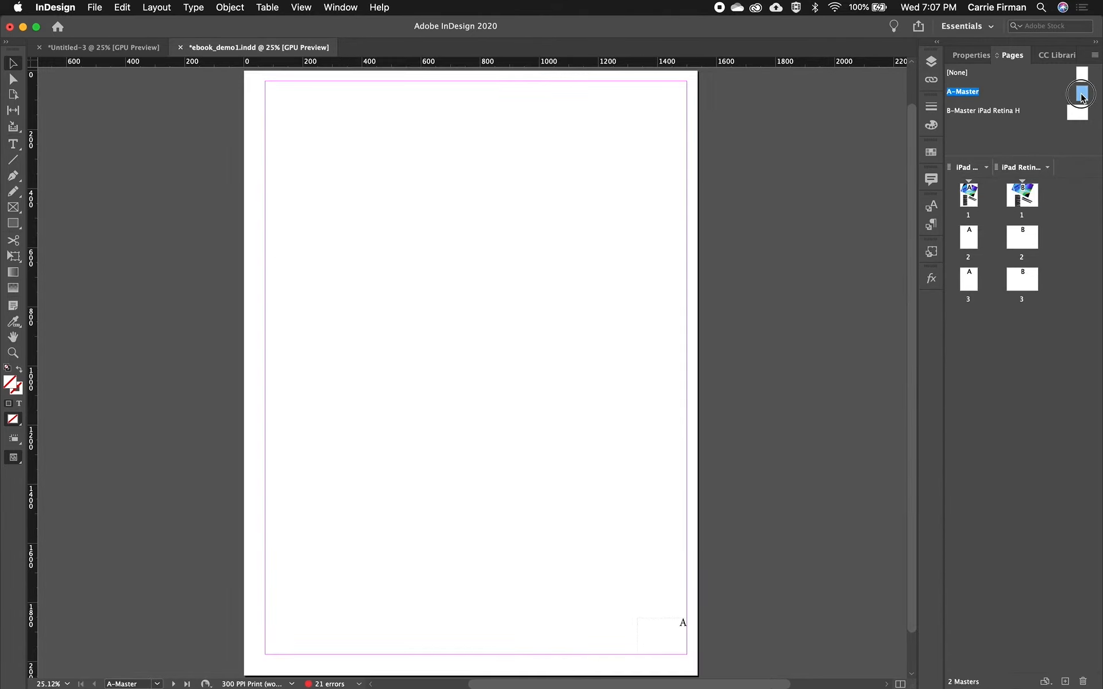
{"action": "left_click", "coordinate": [666, 652]}
{"action": "double_click", "coordinate": [1077, 118]}
{"action": "key", "text": "super+v"}
{"action": "left_click_drag", "start_coordinate": [488, 370], "coordinate": [755, 557]}
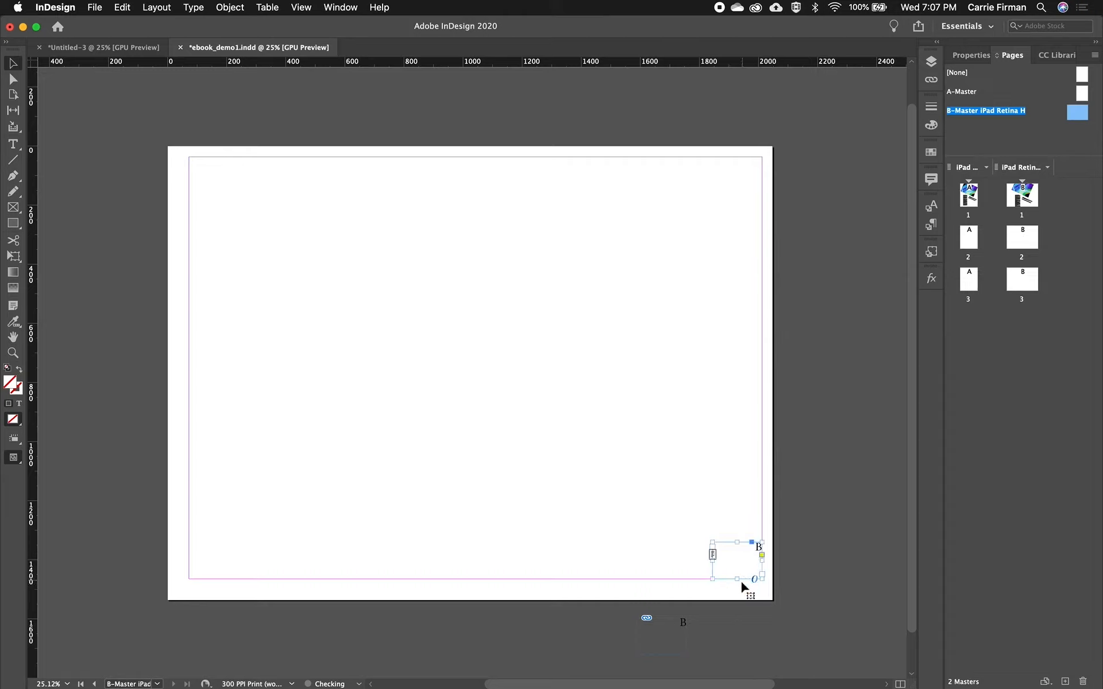
{"action": "left_click", "coordinate": [681, 625]}
{"action": "double_click", "coordinate": [1022, 197]}
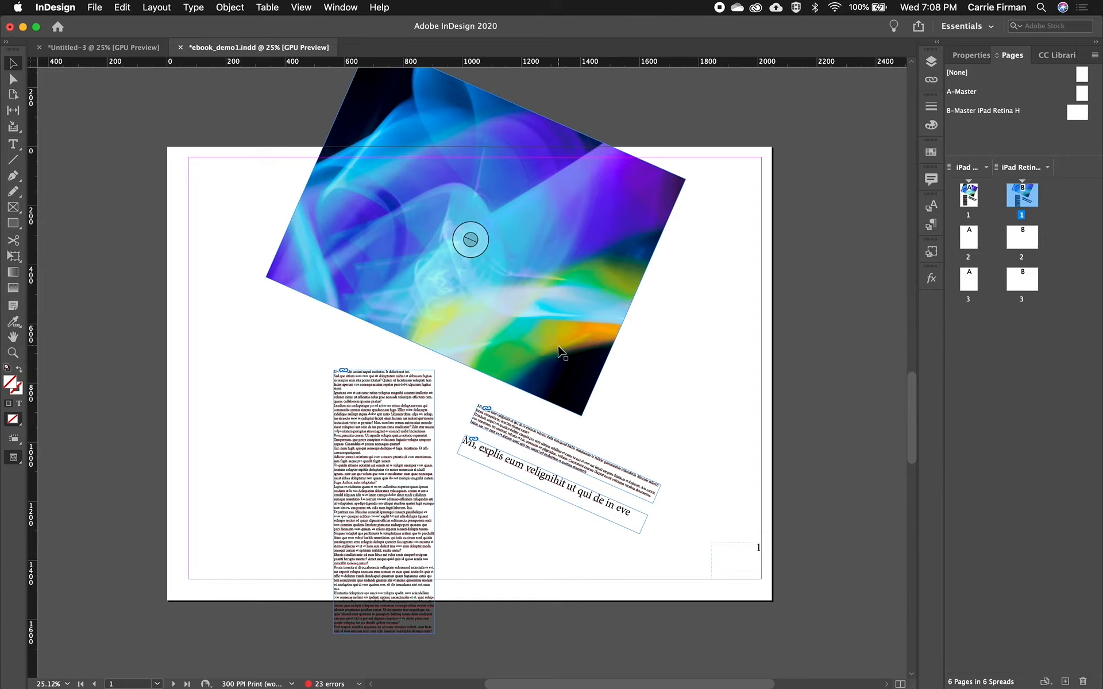
- Split the window to compare layouts, with page 1 of the vertical layout beside page 1 of the horizontal layout
{"action": "left_click", "coordinate": [986, 167]}
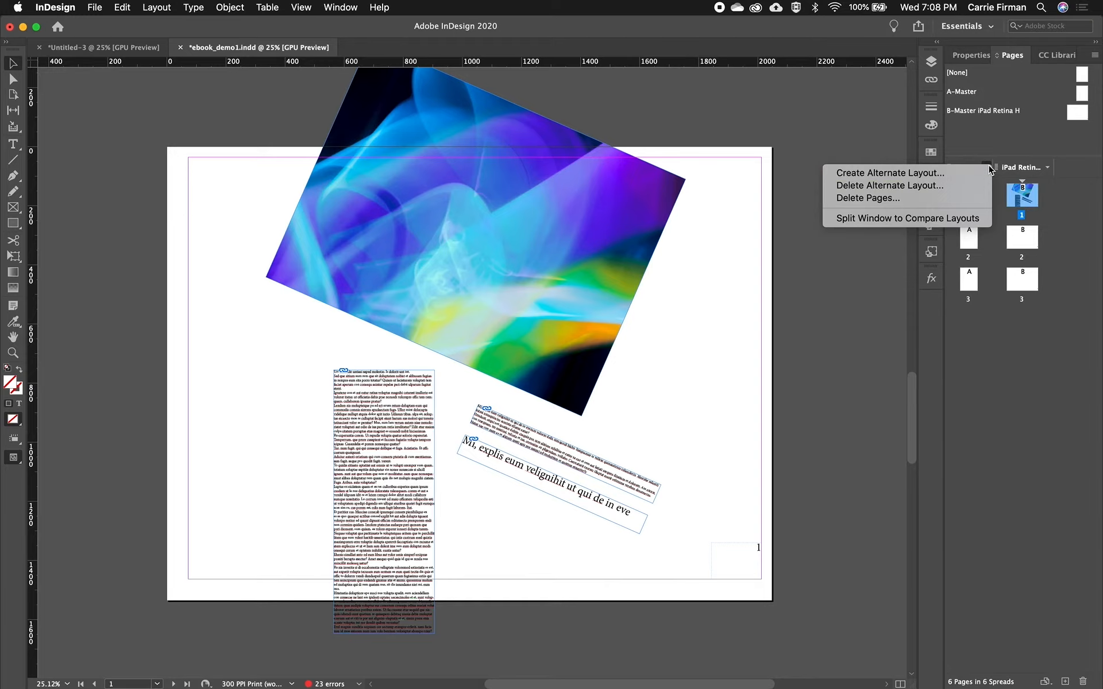
{"action": "left_click", "coordinate": [949, 218]}
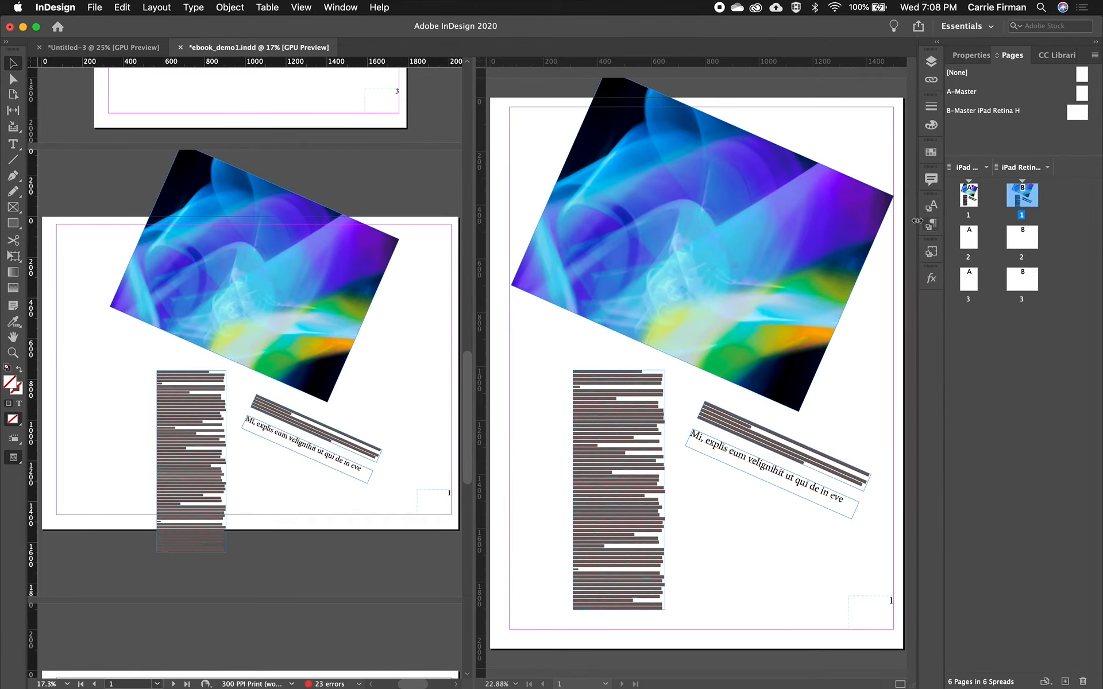
{"action": "scroll", "coordinate": [292, 390], "scroll_direction": "up", "scroll_amount": 2}
{"action": "scroll", "coordinate": [292, 395], "scroll_direction": "up", "scroll_amount": 1}
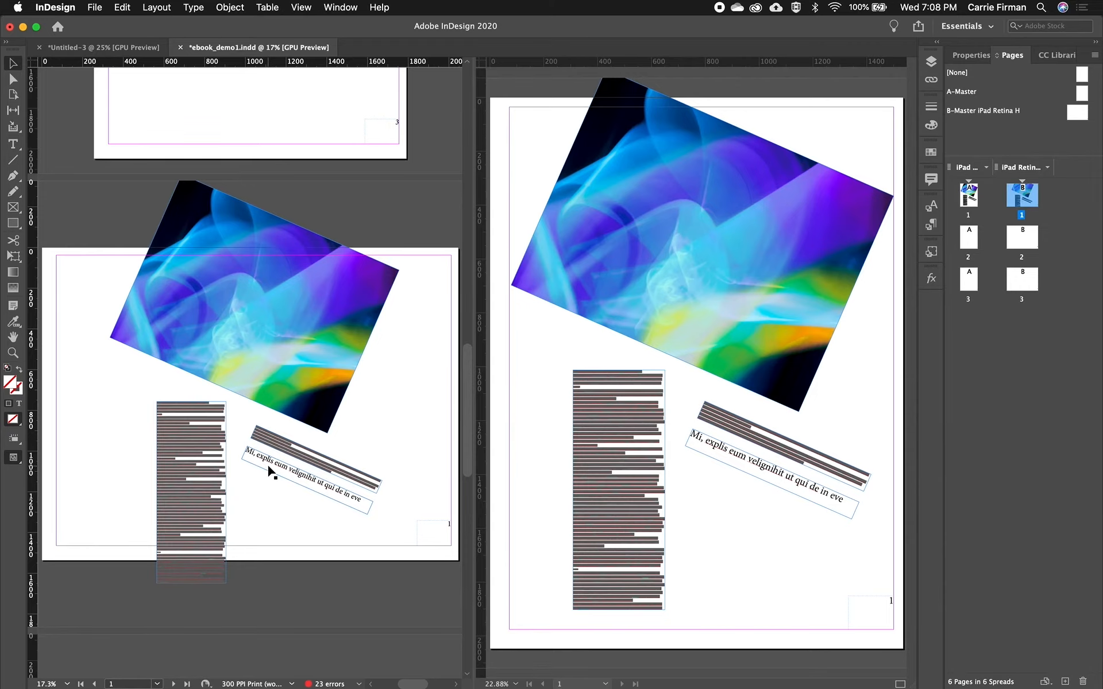
{"action": "scroll", "coordinate": [268, 471], "scroll_direction": "up", "scroll_amount": 20}
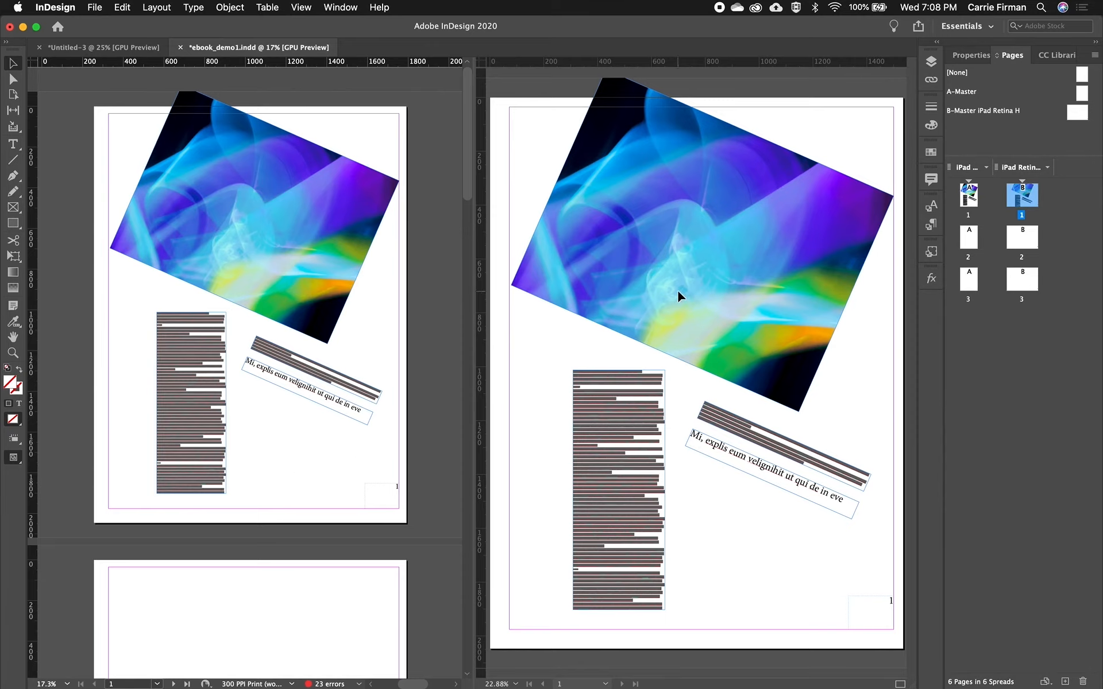
{"action": "scroll", "coordinate": [672, 313], "scroll_direction": "down", "scroll_amount": 20}
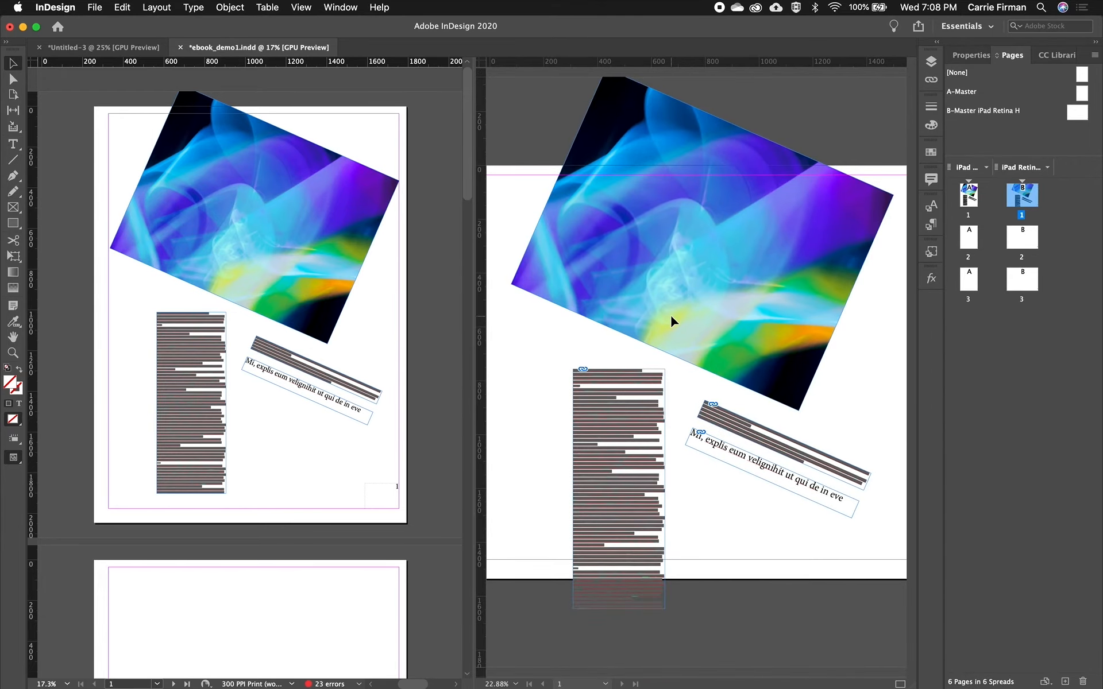
- Narrow the vertical layout's pane and fit the whole horizontal page 1 in the other pane
{"action": "left_click", "coordinate": [742, 91]}
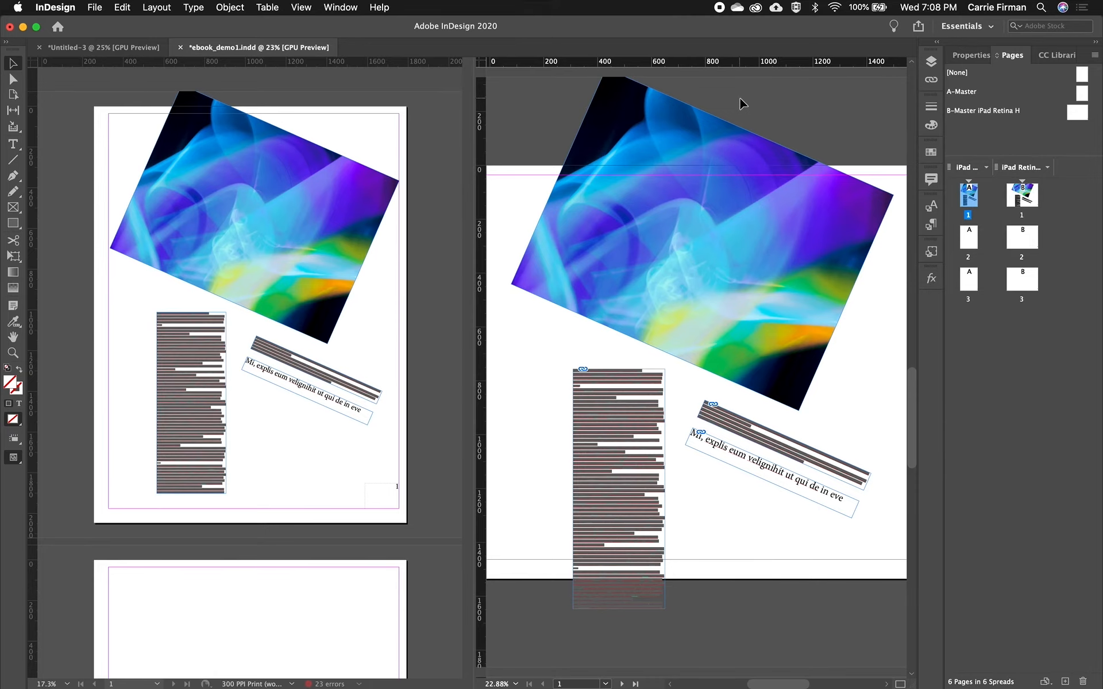
{"action": "key", "text": "super+minus"}
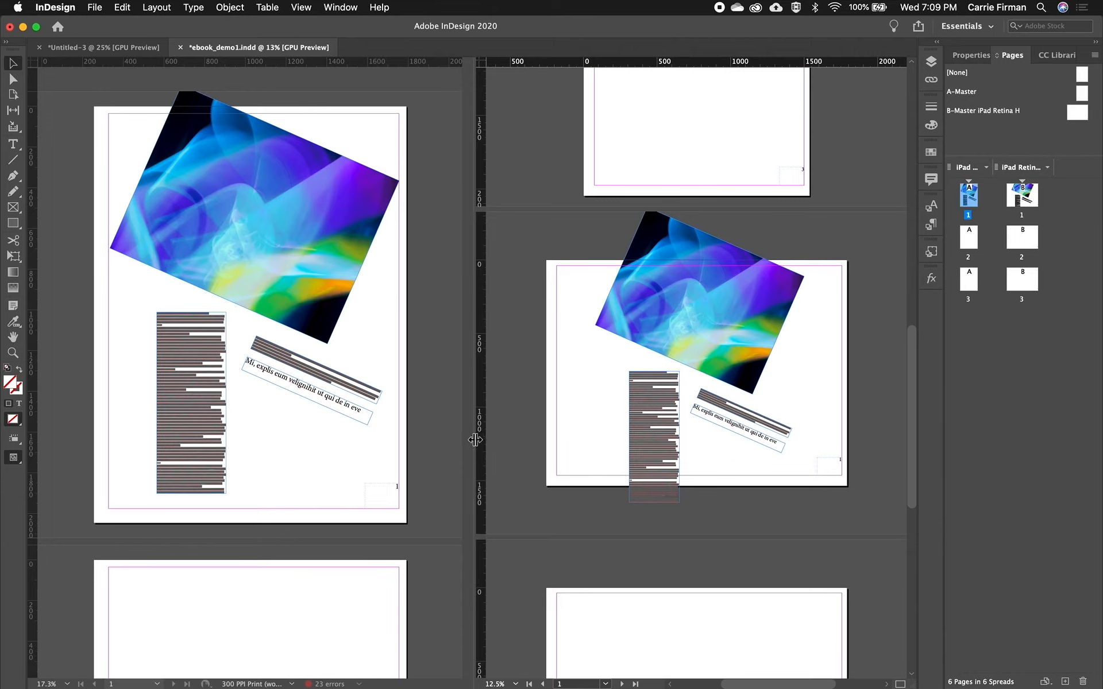
{"action": "left_click_drag", "start_coordinate": [475, 440], "coordinate": [425, 449]}
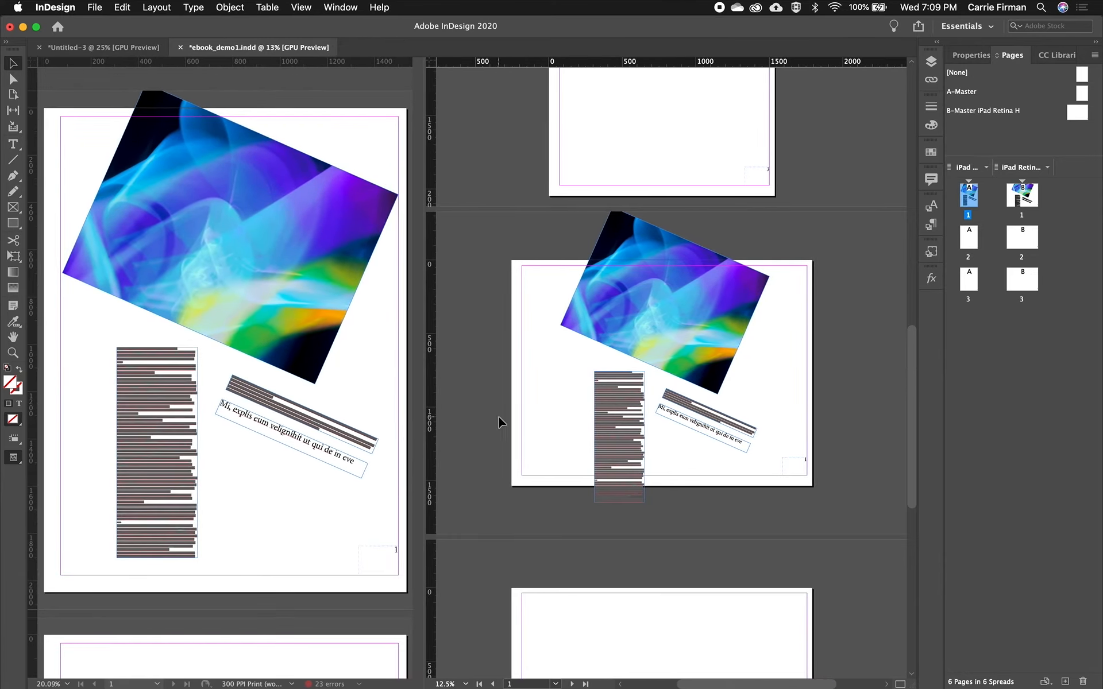
{"action": "left_click", "coordinate": [500, 421]}
{"action": "key", "text": "super+0"}
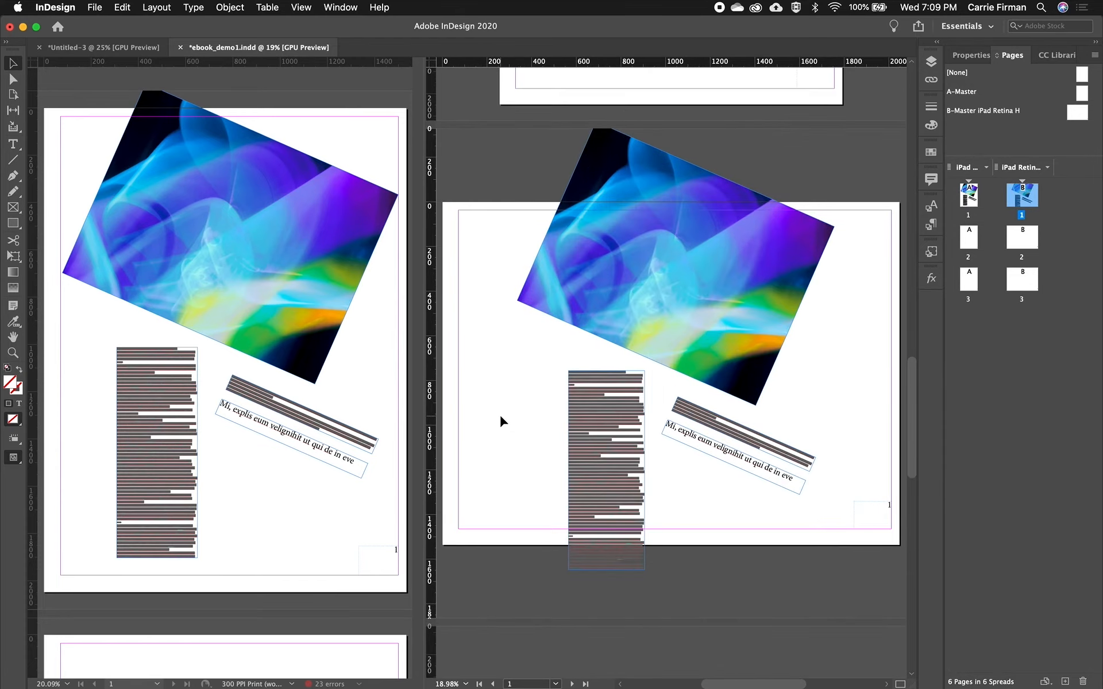
- Examine the link information for the two dance-bkgd1.jpg placements and the linked text stories
{"action": "left_click", "coordinate": [931, 154]}
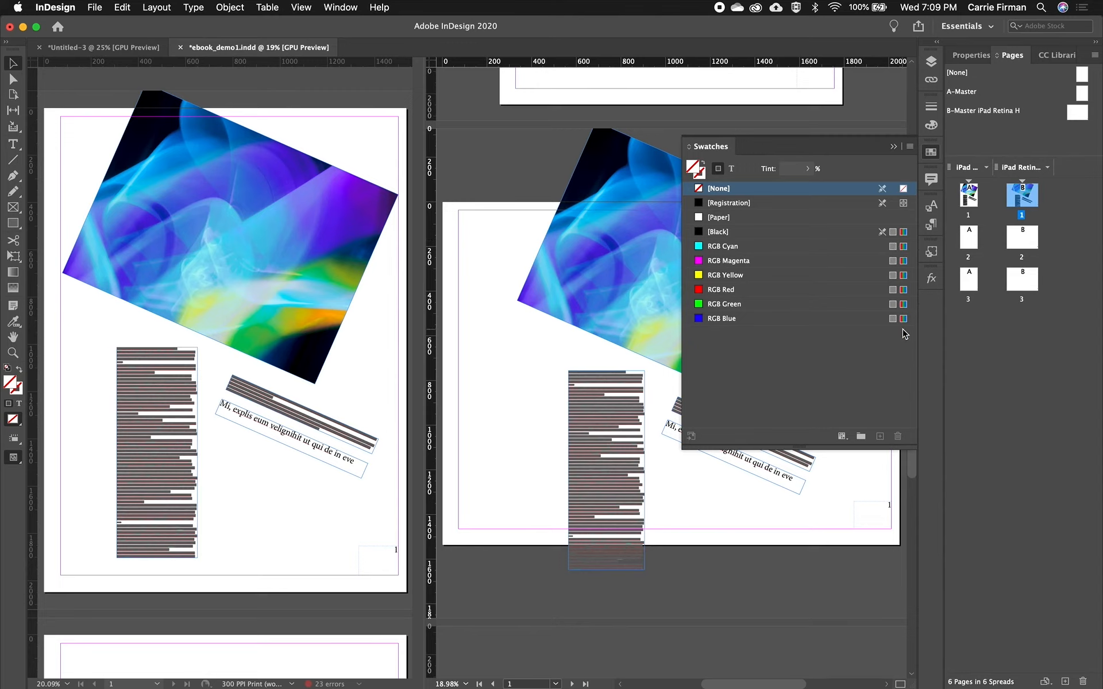
{"action": "left_click", "coordinate": [931, 83]}
{"action": "left_click", "coordinate": [728, 131]}
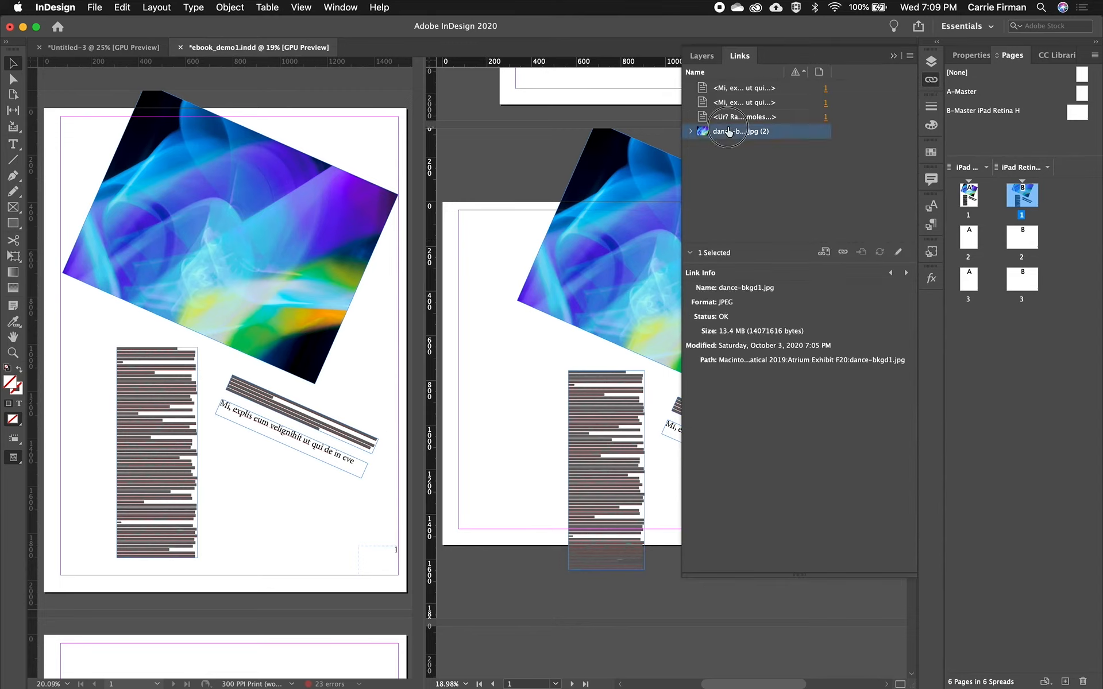
{"action": "left_click", "coordinate": [689, 132]}
{"action": "left_click", "coordinate": [757, 147]}
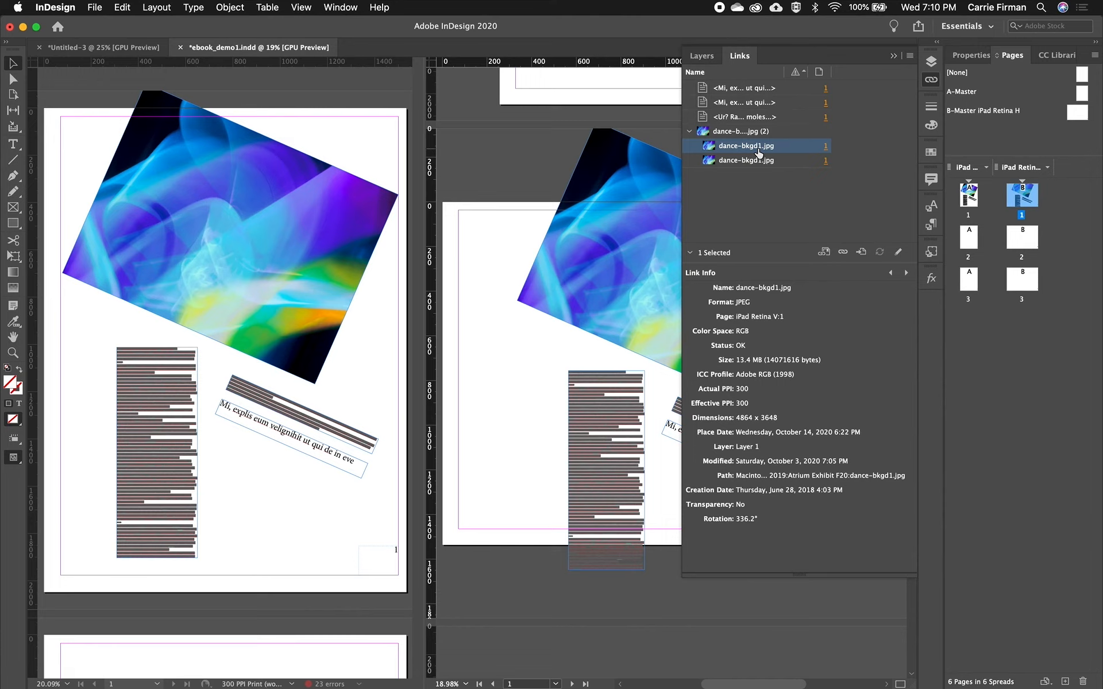
{"action": "left_click", "coordinate": [893, 58]}
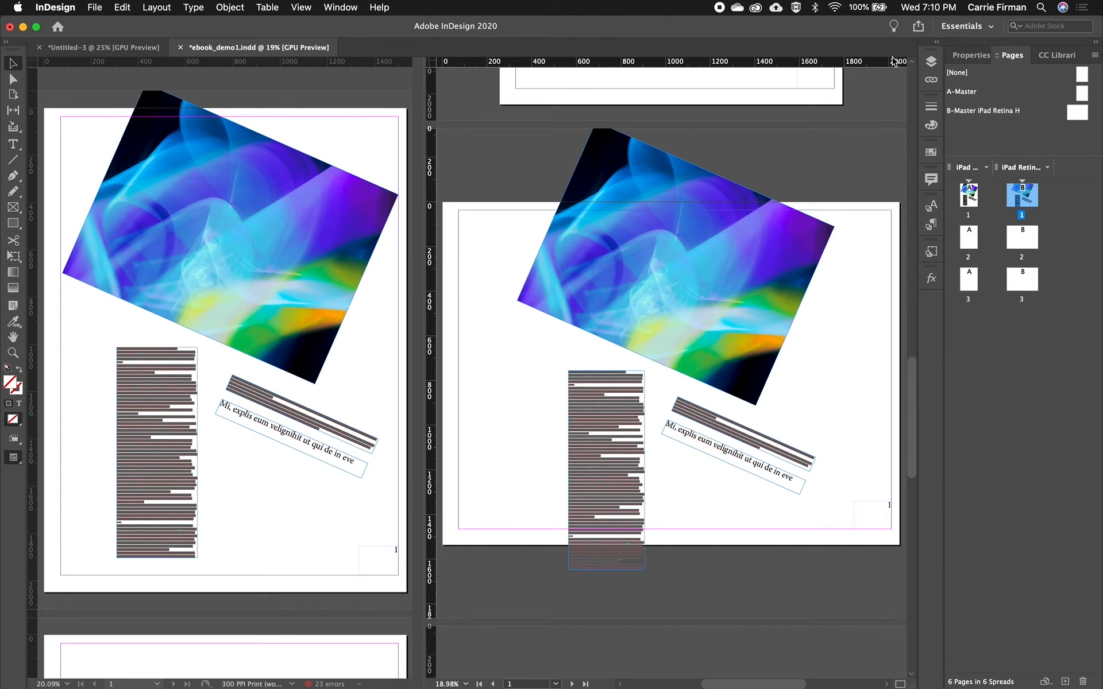